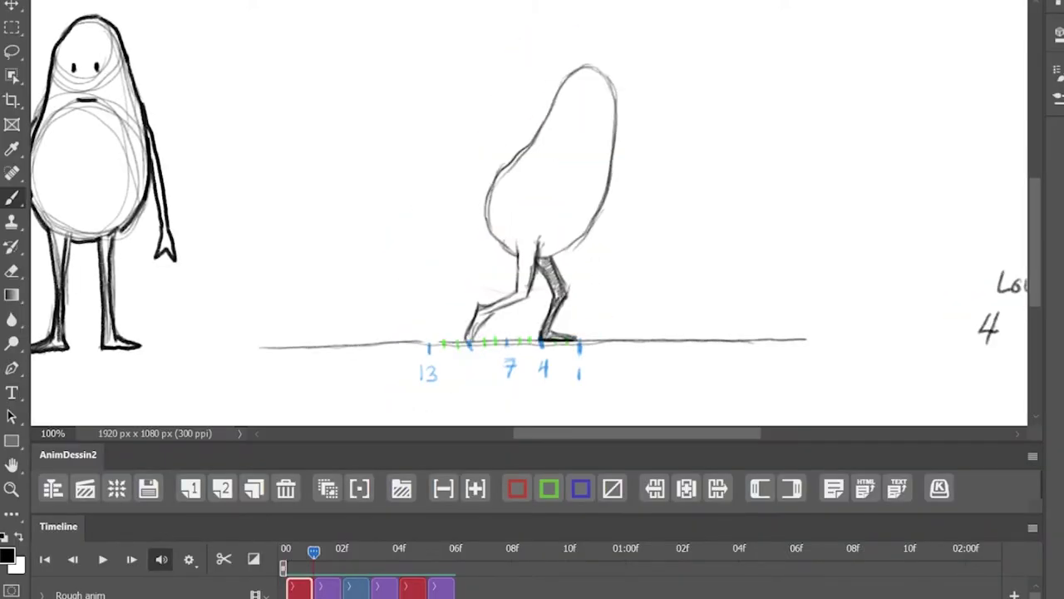
Add a new one-frame drawing after the first frame of the rough animation and turn on onion skinning.
left_click(190, 488)
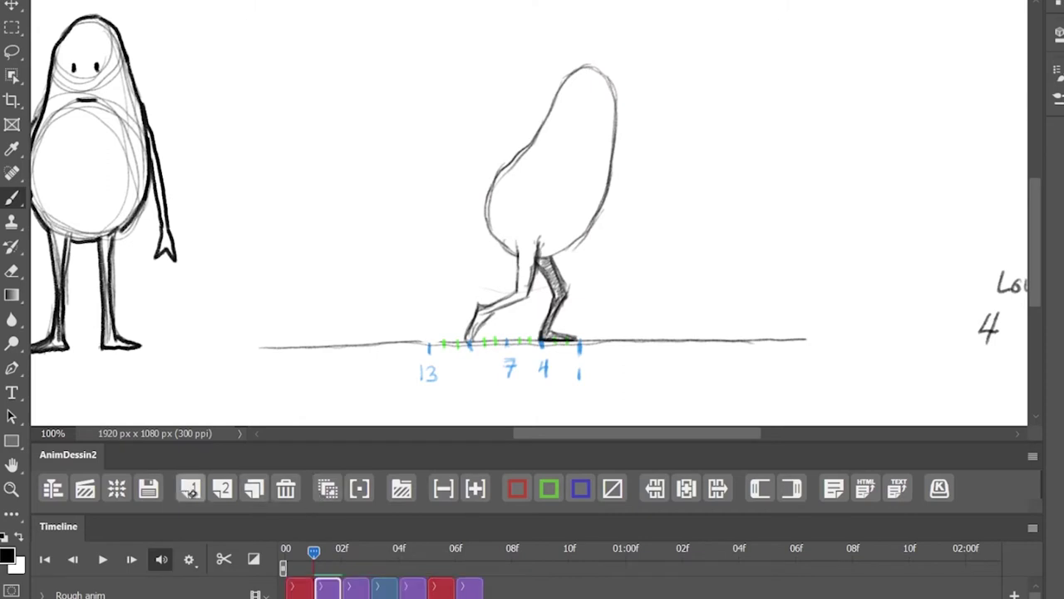
left_click(328, 556)
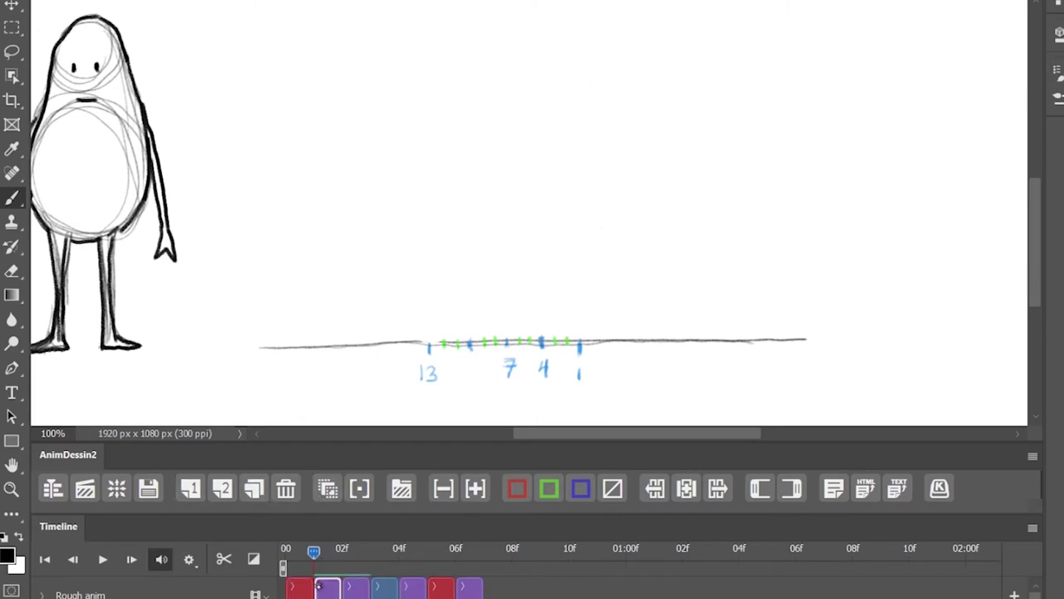
left_click(327, 488)
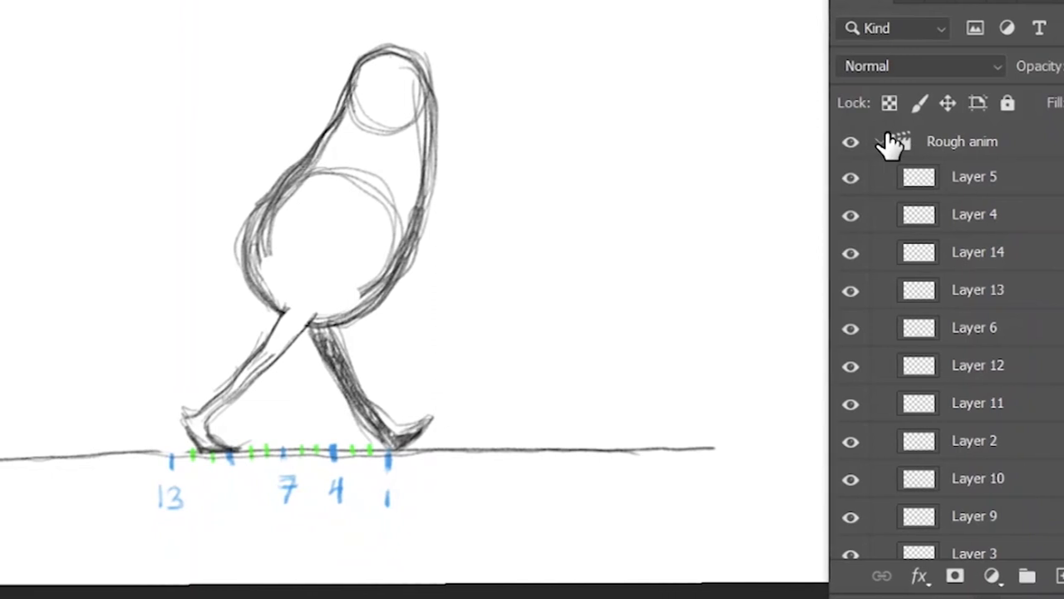
Collapse the Rough anim group and create a new layer named "arcs" above the Guides layer.
left_click(881, 142)
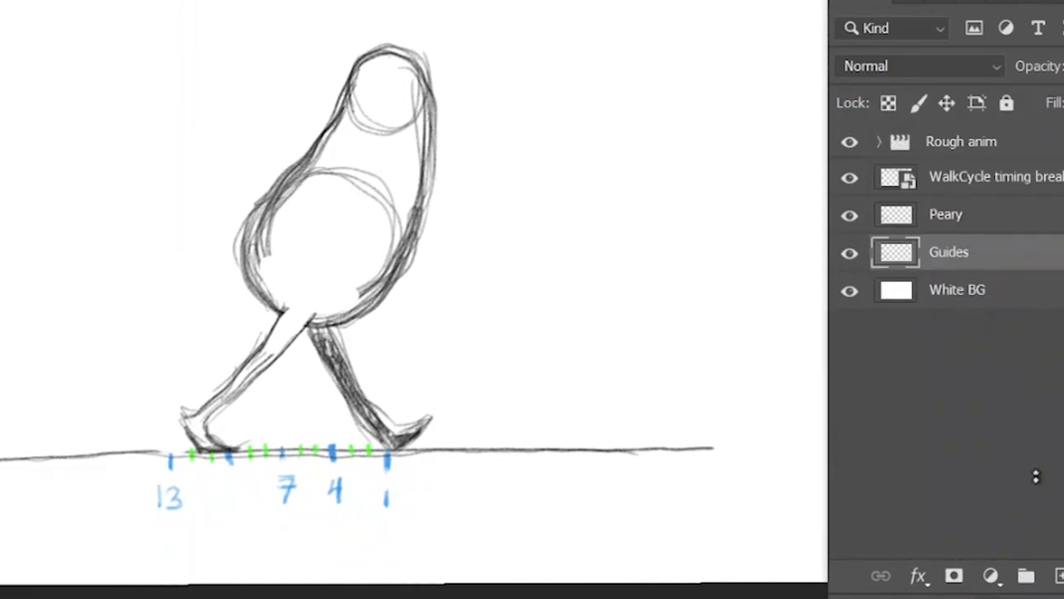
left_click(1058, 576)
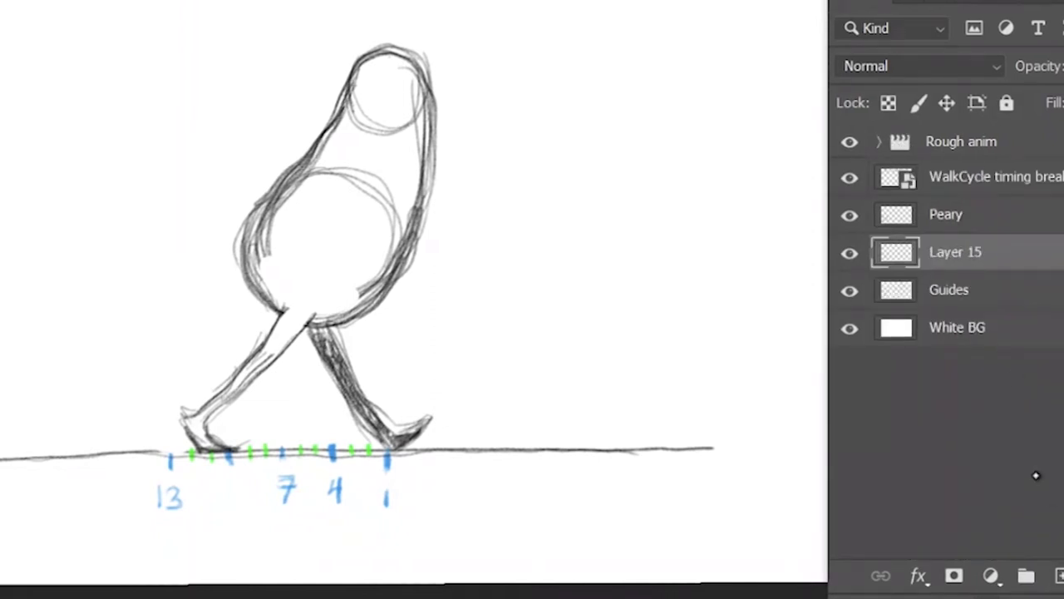
double_click(956, 253)
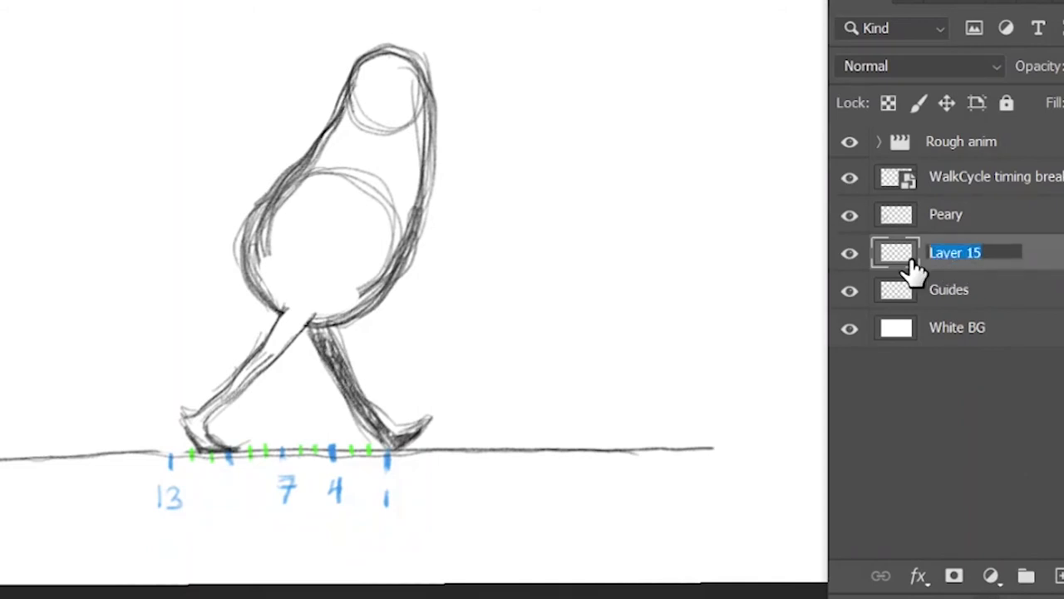
type("arcs")
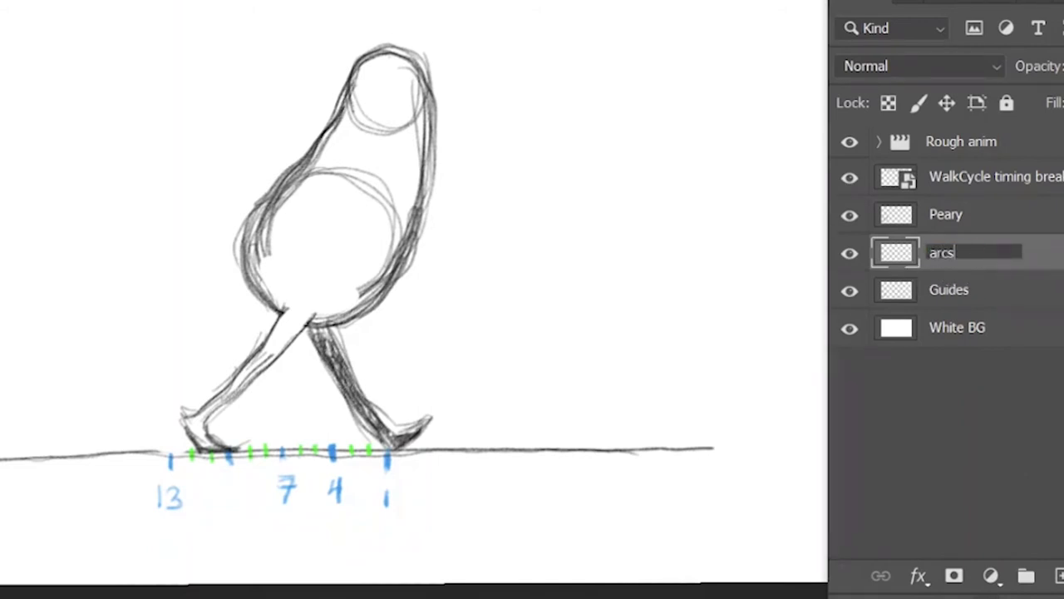
key("Return")
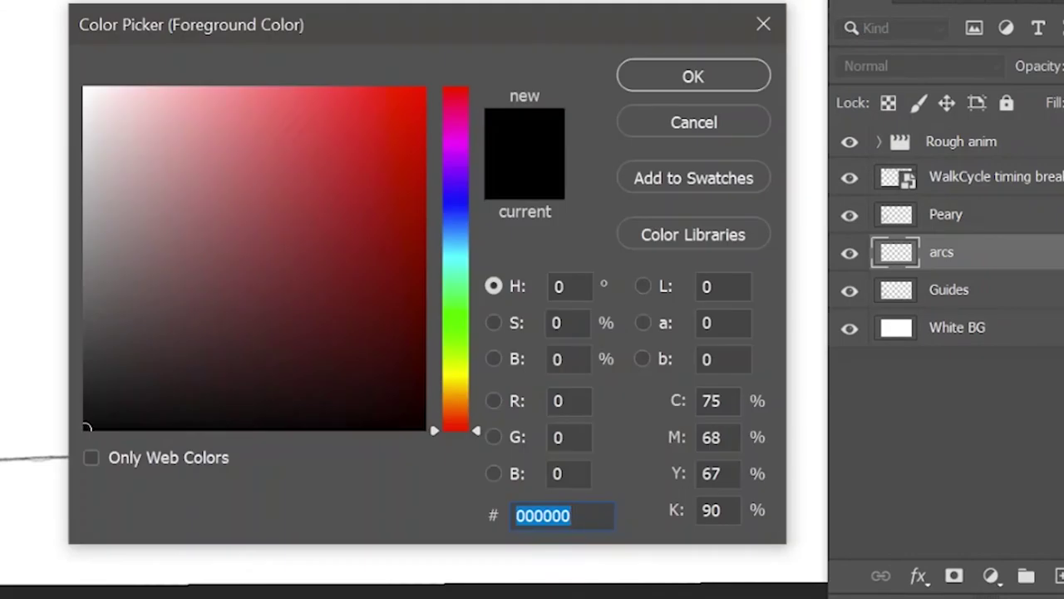
Set the foreground colour to red (fd0000) and mark the unshaded back leg's knee and hip with dots.
left_click_drag(385, 154, 472, 69)
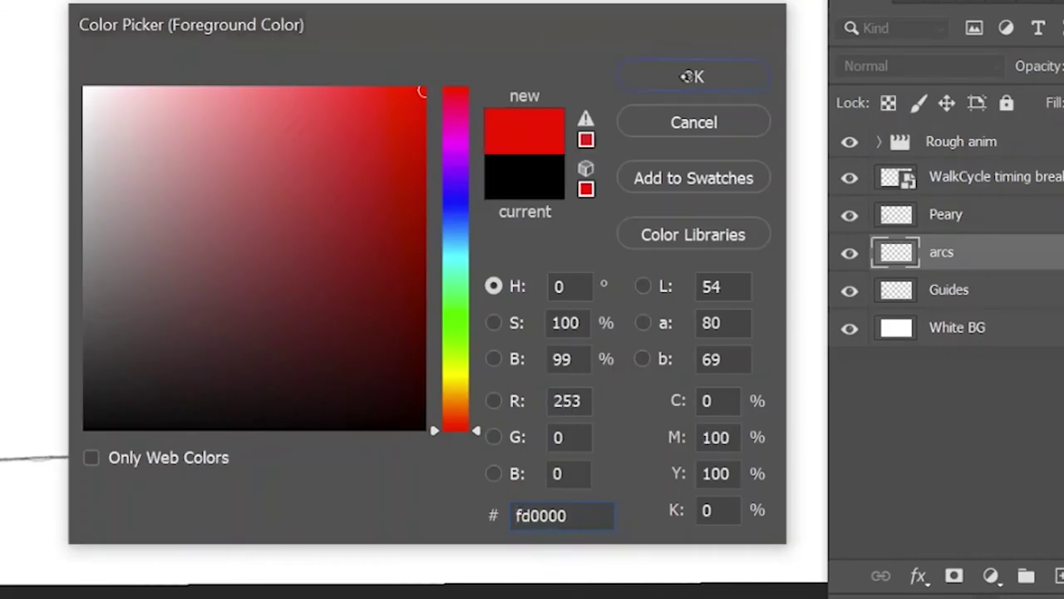
left_click(691, 74)
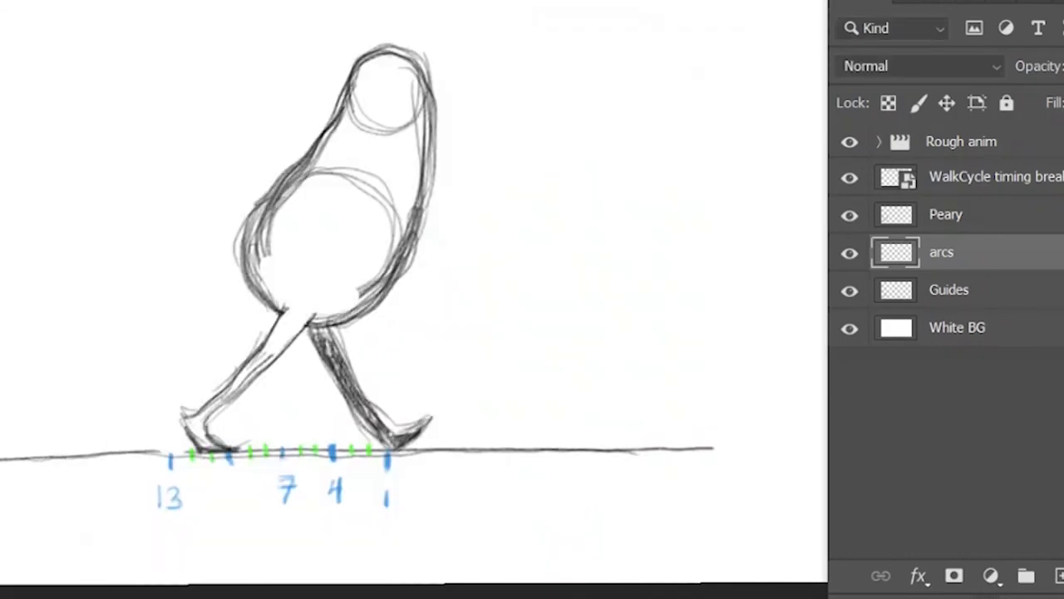
left_click(254, 372)
left_click(301, 305)
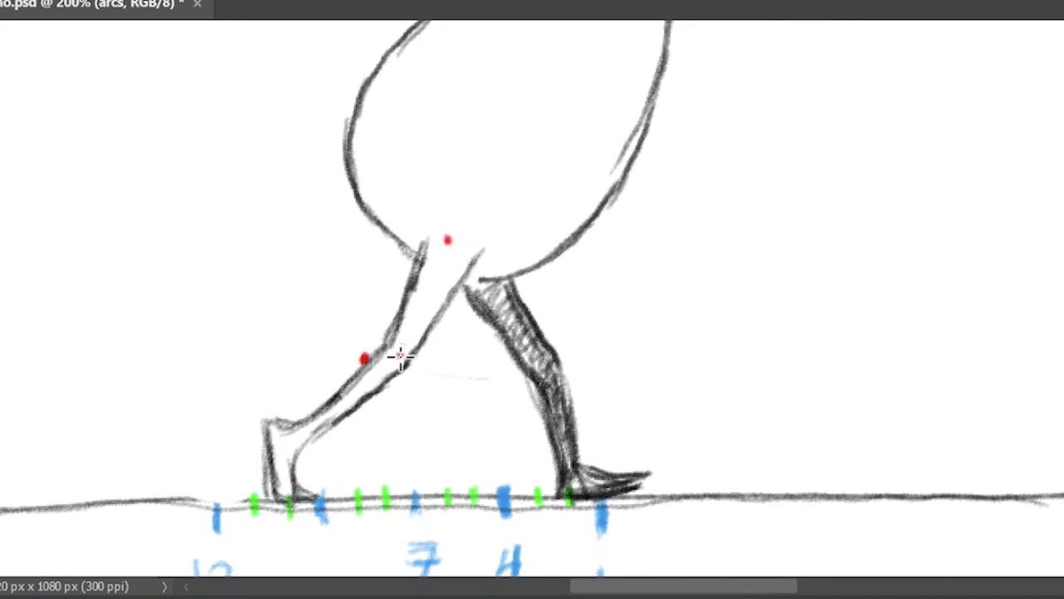
Mark the unshaded leg's knee with a red dot on each following frame of the walk cycle.
left_click(400, 355)
key("Right")
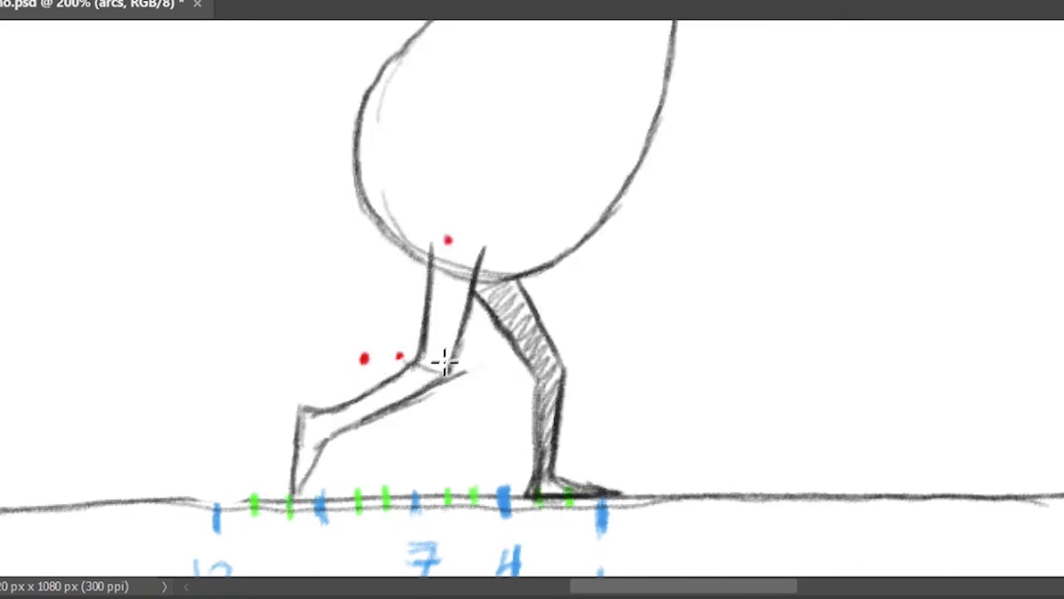
key("Right")
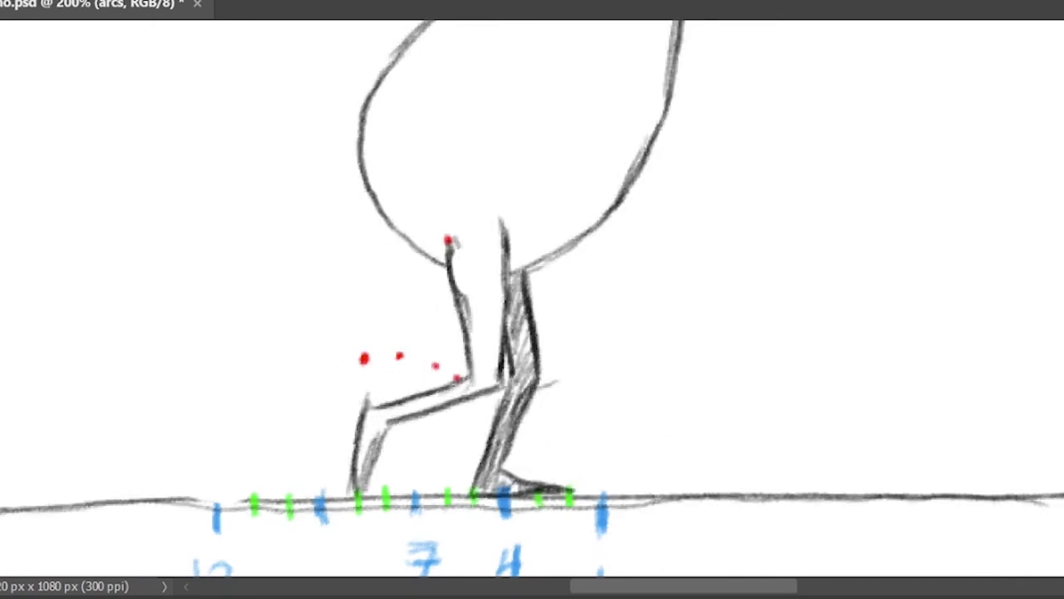
left_click(485, 381)
key("Right")
key("Right")
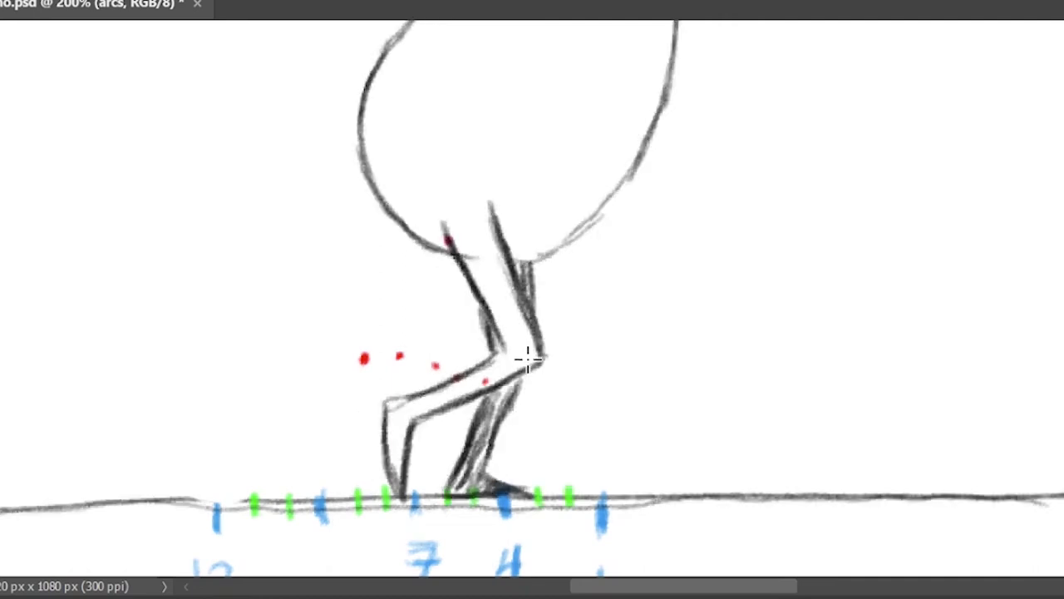
left_click(526, 356)
key("Right")
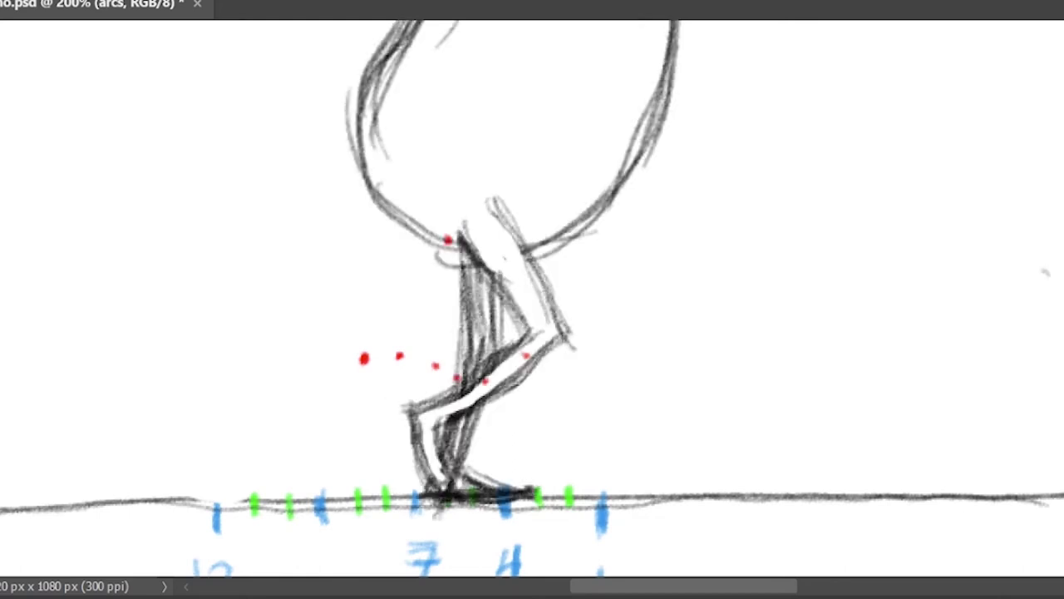
left_click(554, 329)
key("Right")
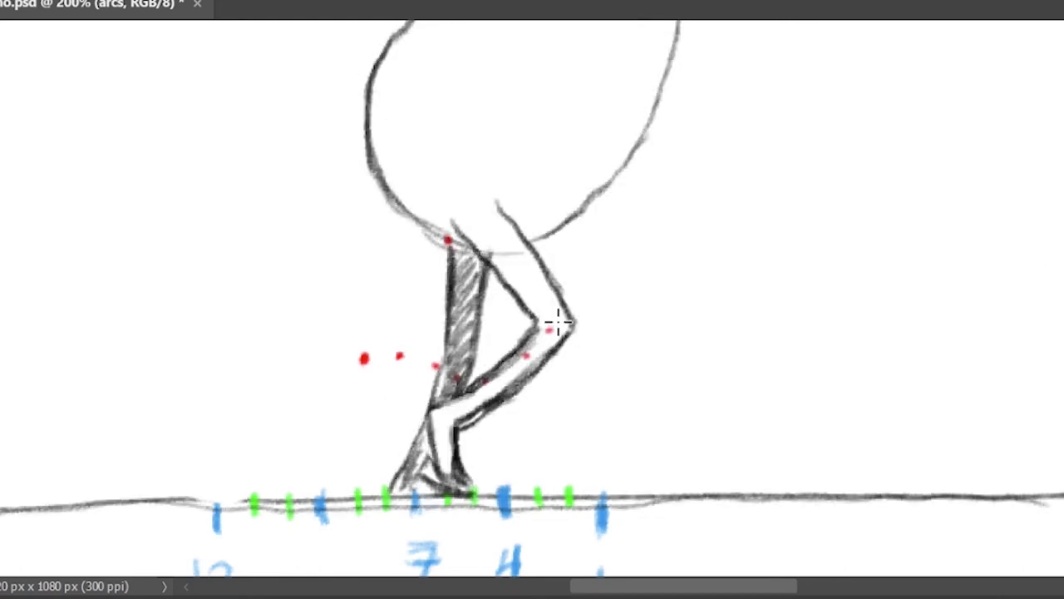
key("Right")
left_click(557, 321)
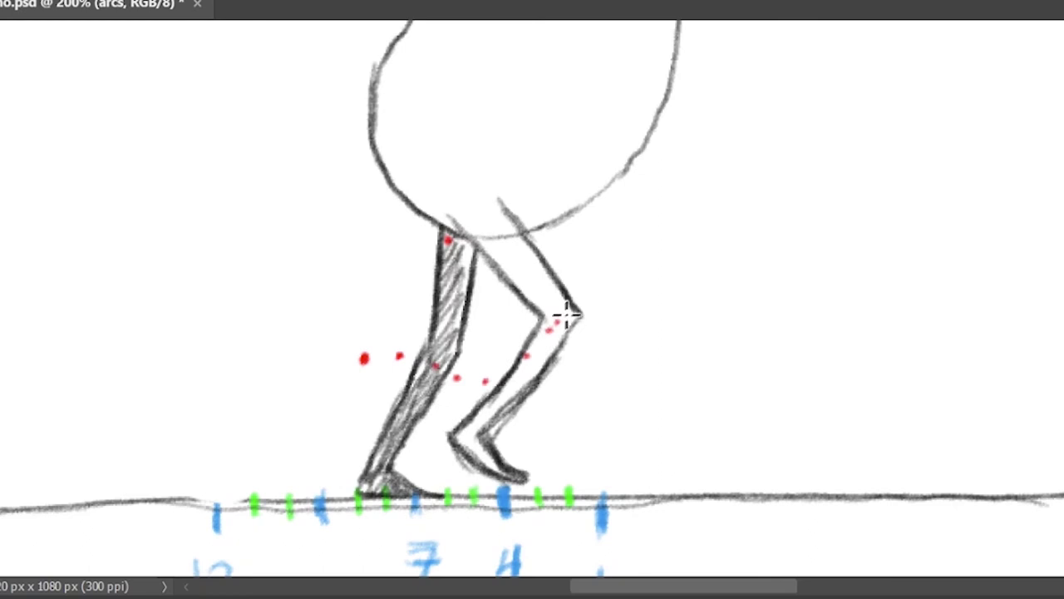
key("Right")
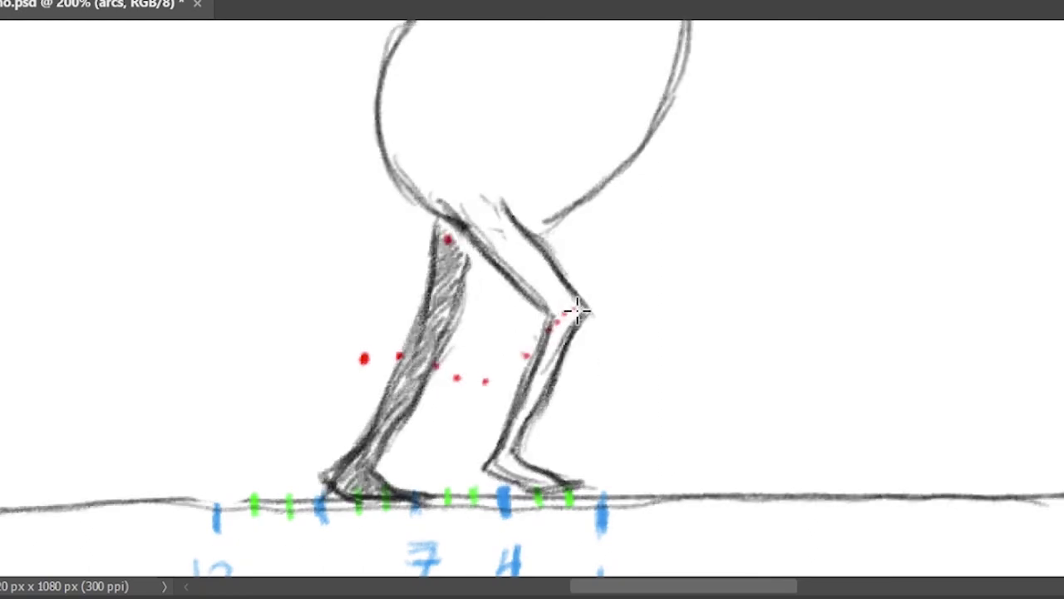
key("Right")
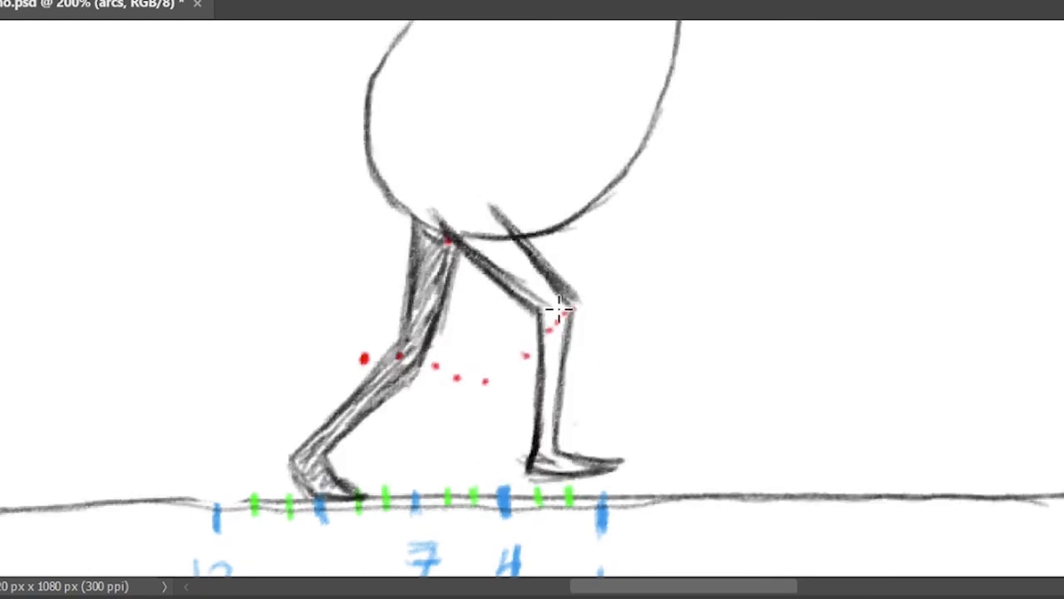
left_click(559, 306)
key("Right")
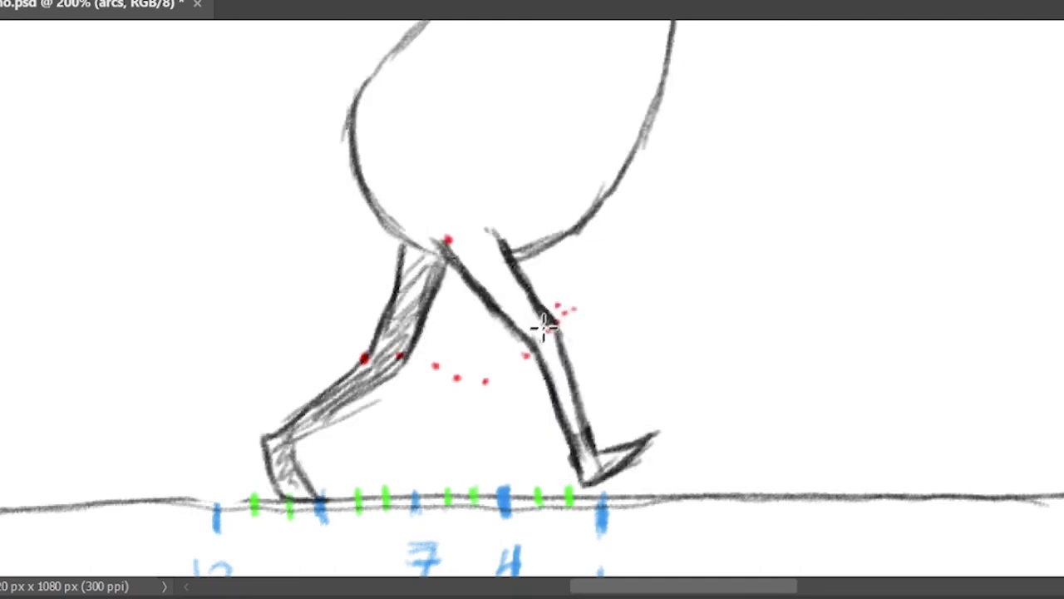
key("Right")
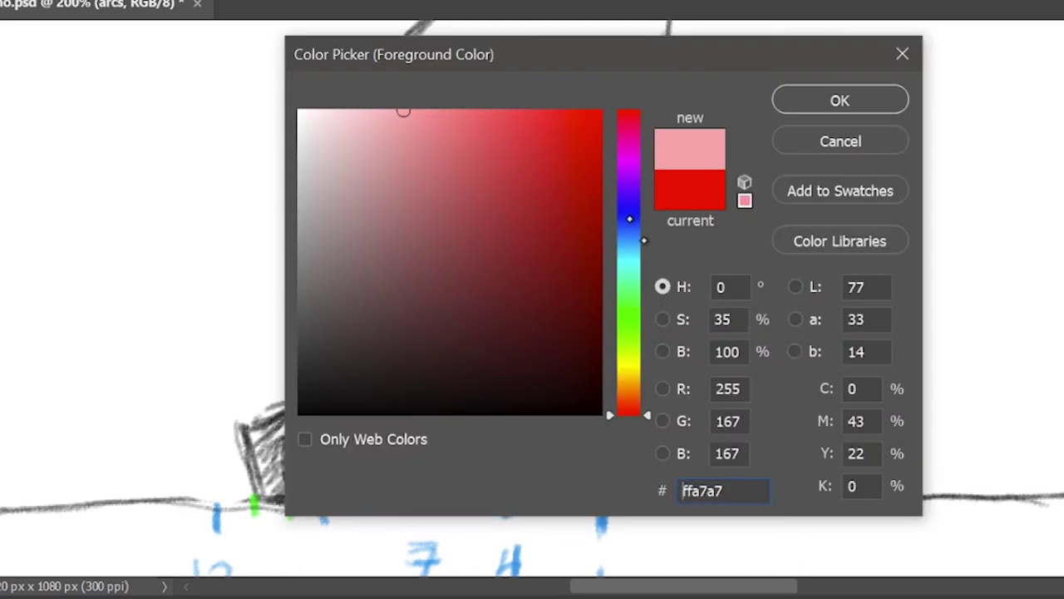
Set the foreground colour to yellow (ffe400) and draw a smooth looping arc through the red knee dots.
left_click(632, 367)
left_click_drag(571, 209, 610, 89)
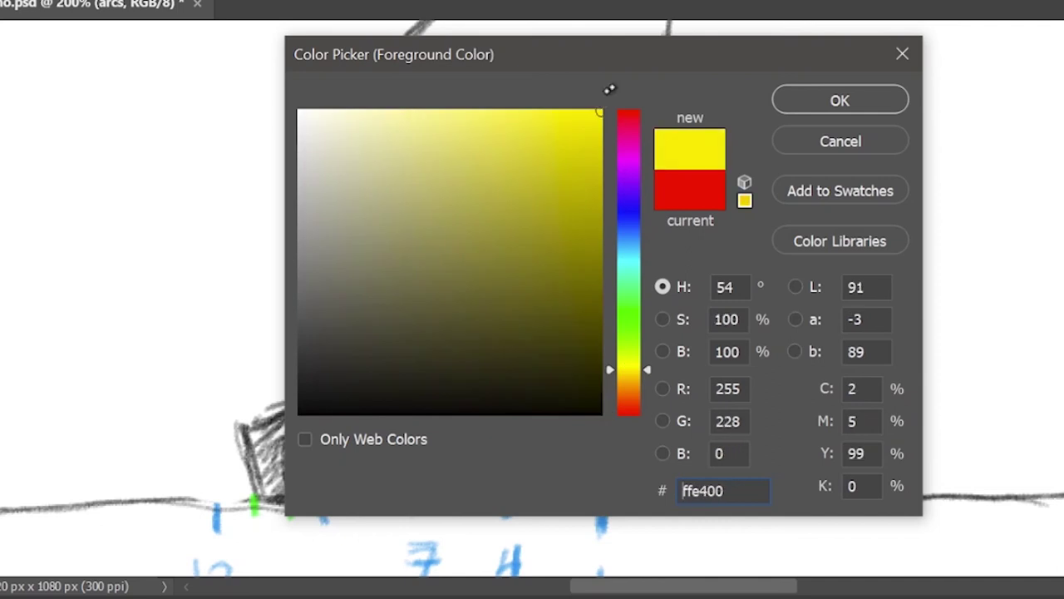
left_click(840, 101)
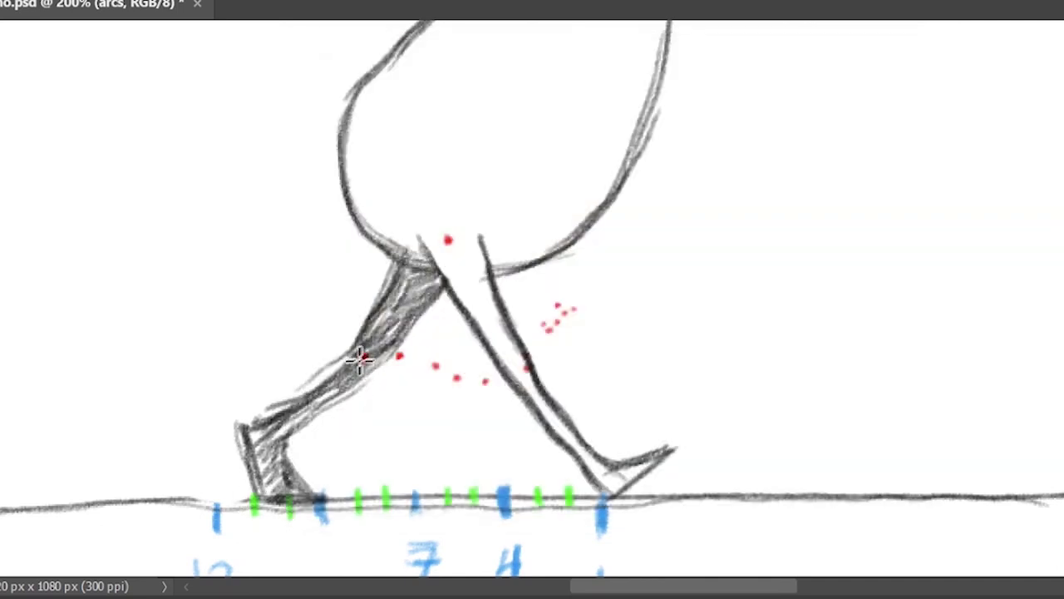
mouse_move(364, 356)
left_mouse_down()
mouse_move(405, 355)
mouse_move(496, 387)
mouse_move(484, 387)
mouse_move(521, 374)
mouse_move(575, 322)
mouse_move(533, 371)
mouse_move(564, 318)
mouse_move(561, 323)
left_mouse_up()
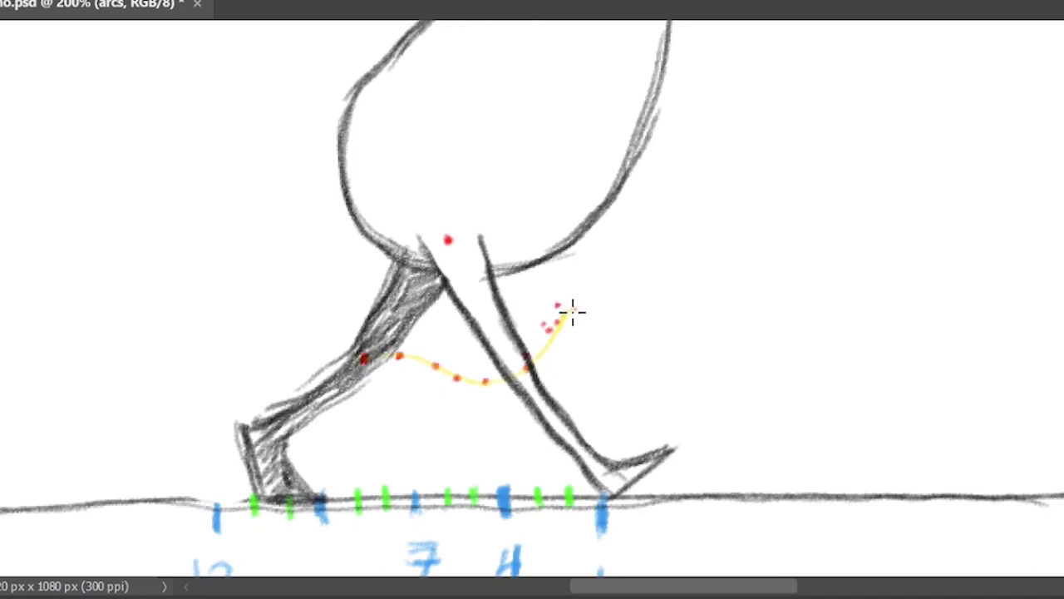
left_click_drag(554, 310, 525, 379)
key("space")
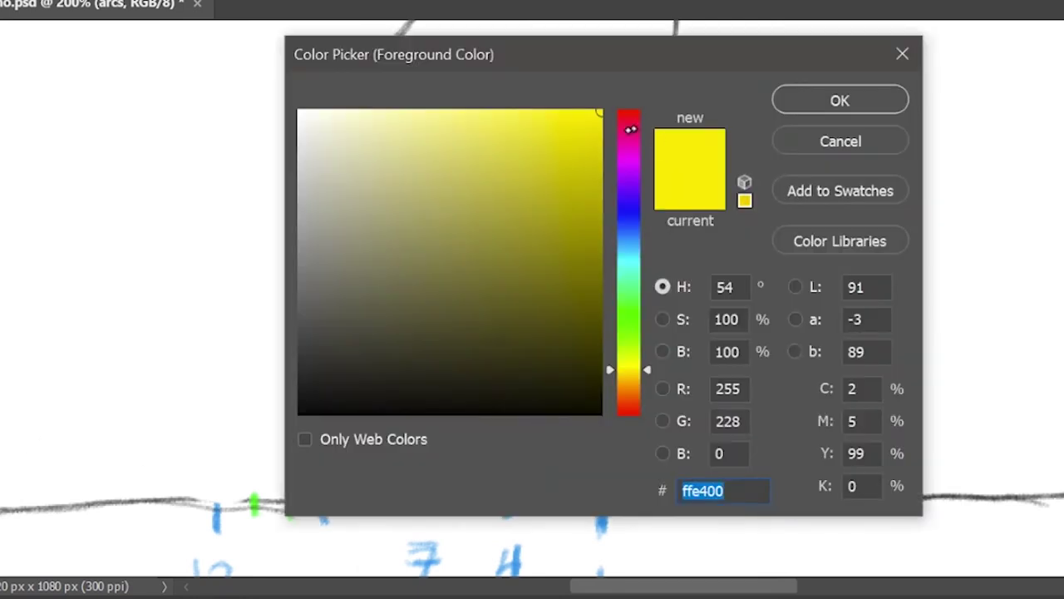
Switch the foreground colour back to red and re-mark the knee positions along the yellow arc, frame by frame.
left_click_drag(630, 128, 636, 104)
left_click(854, 102)
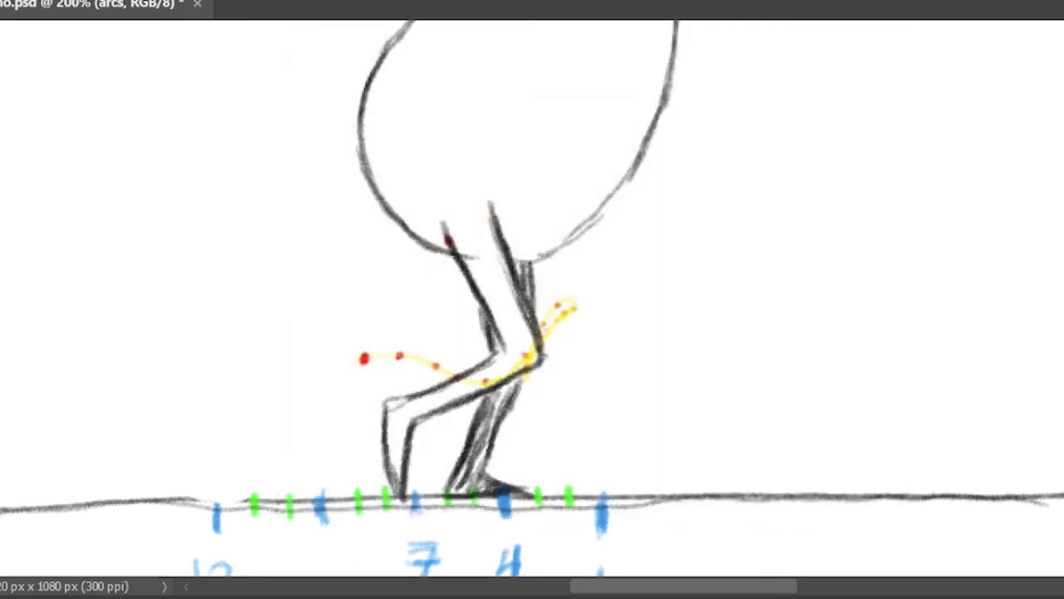
left_click(527, 355)
key("Right")
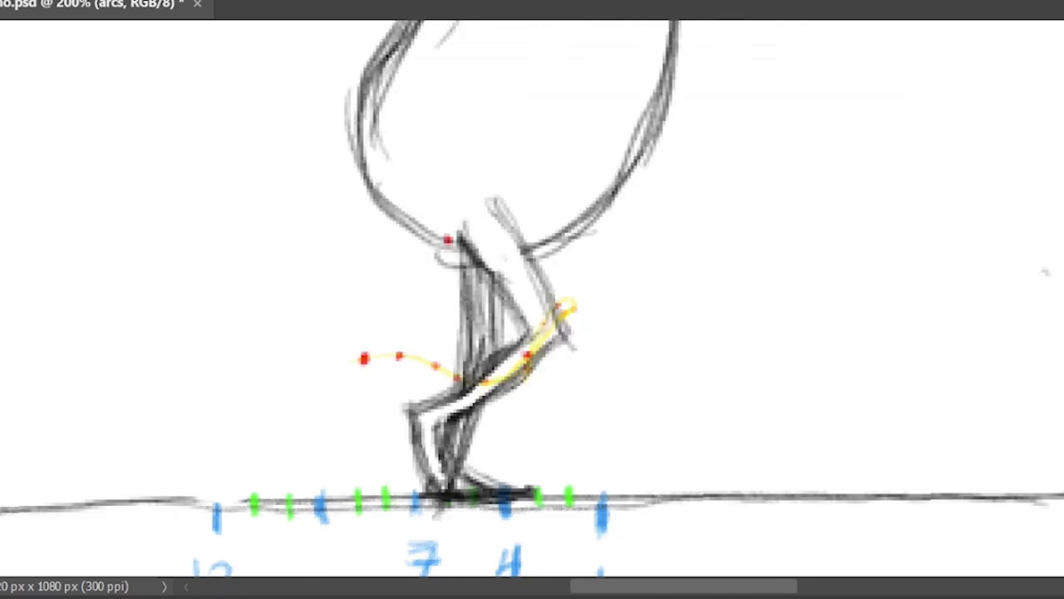
key("Right")
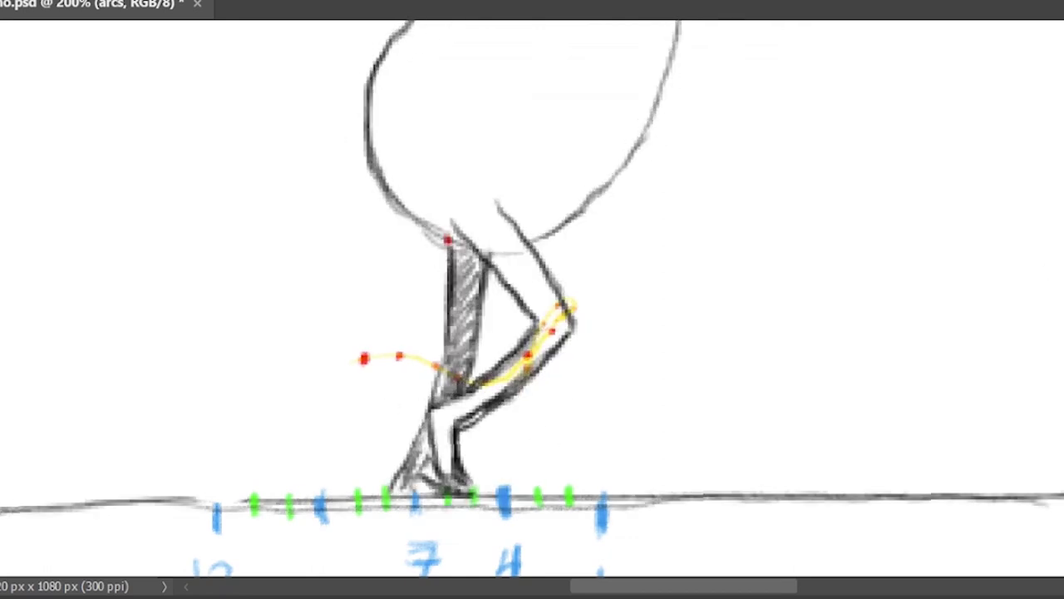
key("Right")
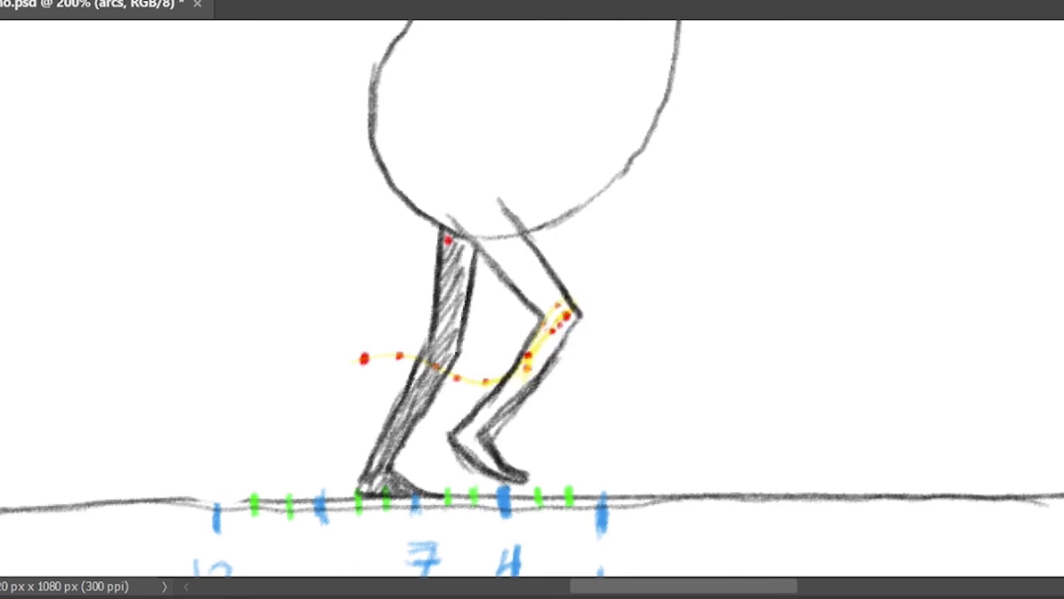
key("space")
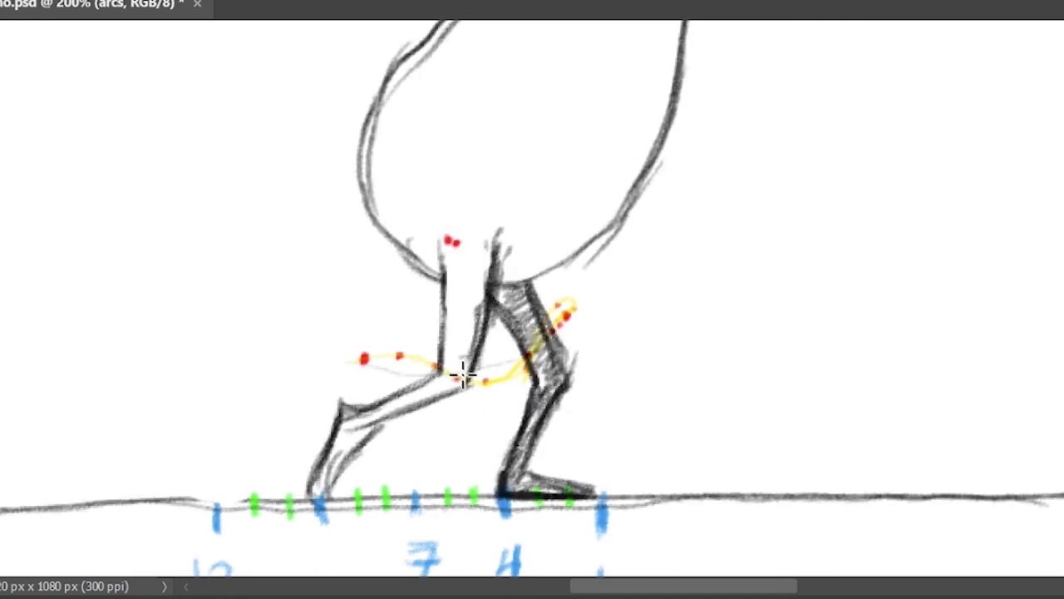
Mark the unshaded leg's hip with a red dot on two consecutive frames.
left_click(471, 243)
key("Right")
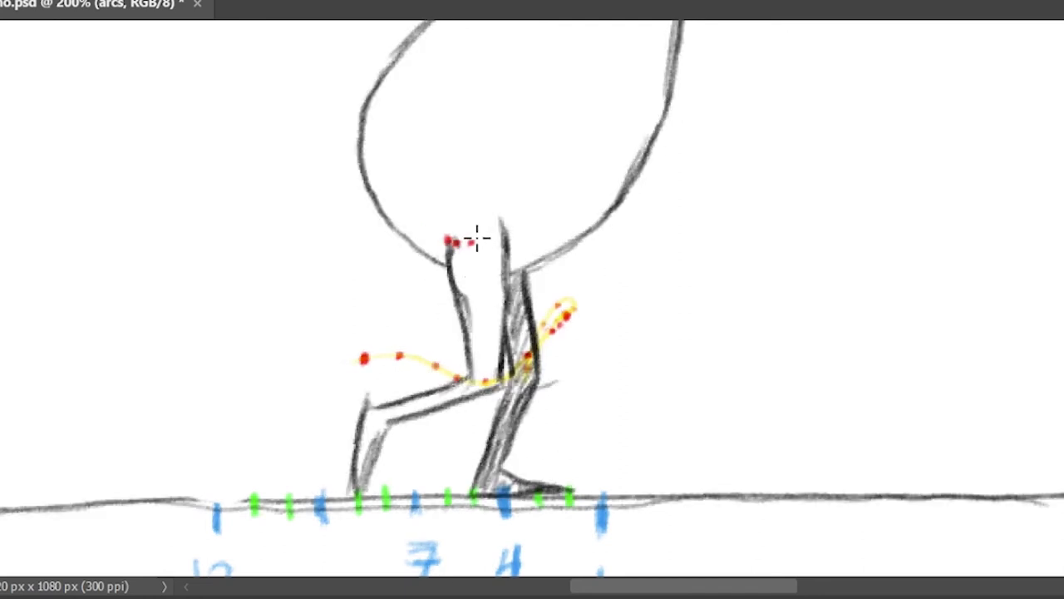
left_click(477, 239)
Draw thin red guide lines from the hip dots to the matching knee dots on the arc for three frames.
left_click_drag(475, 240, 485, 384)
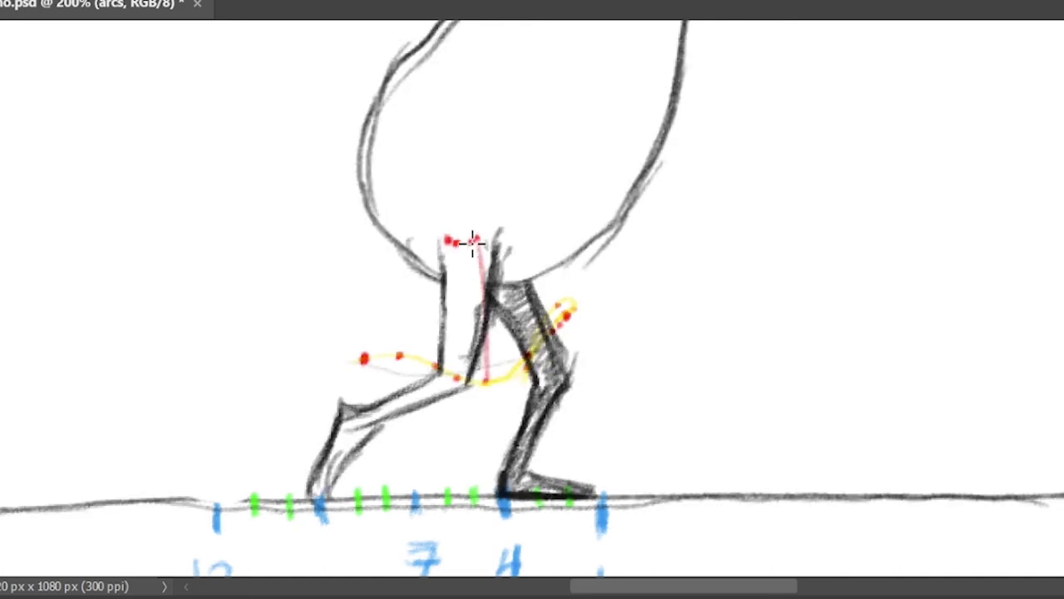
left_click_drag(473, 242, 457, 378)
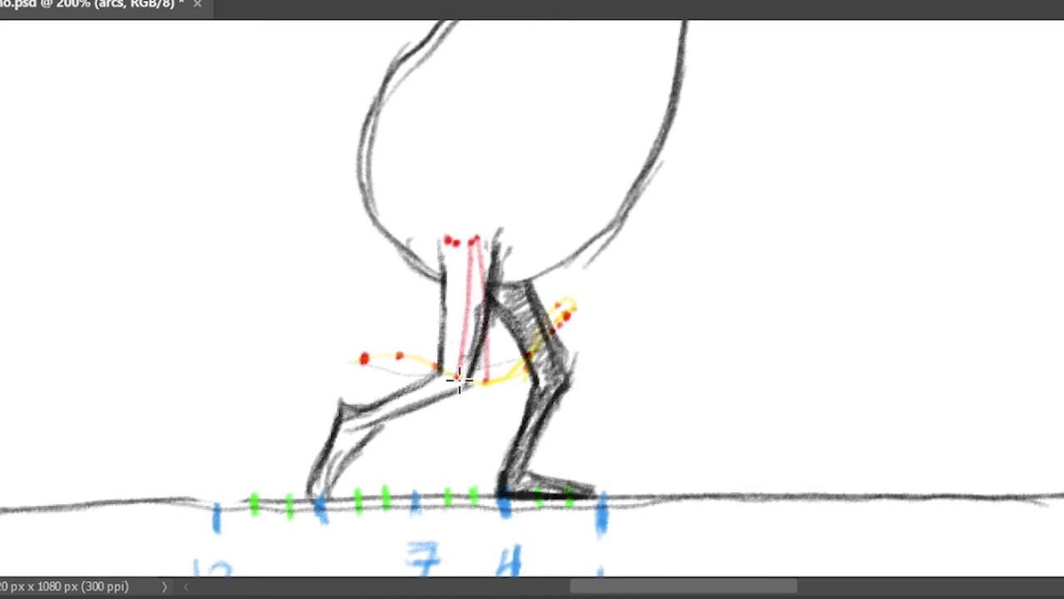
key("Left")
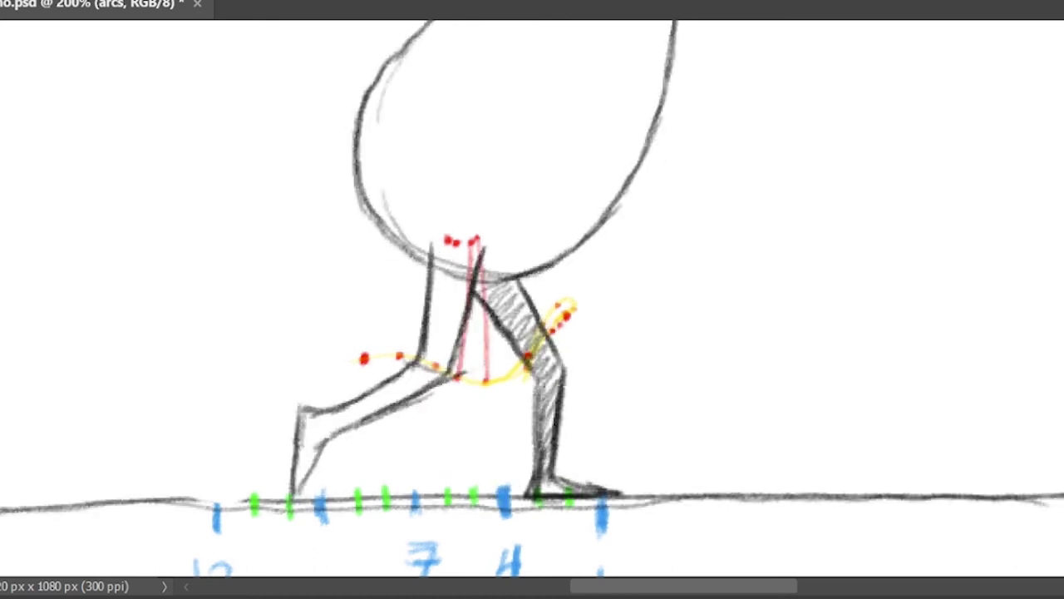
left_click_drag(453, 270, 435, 375)
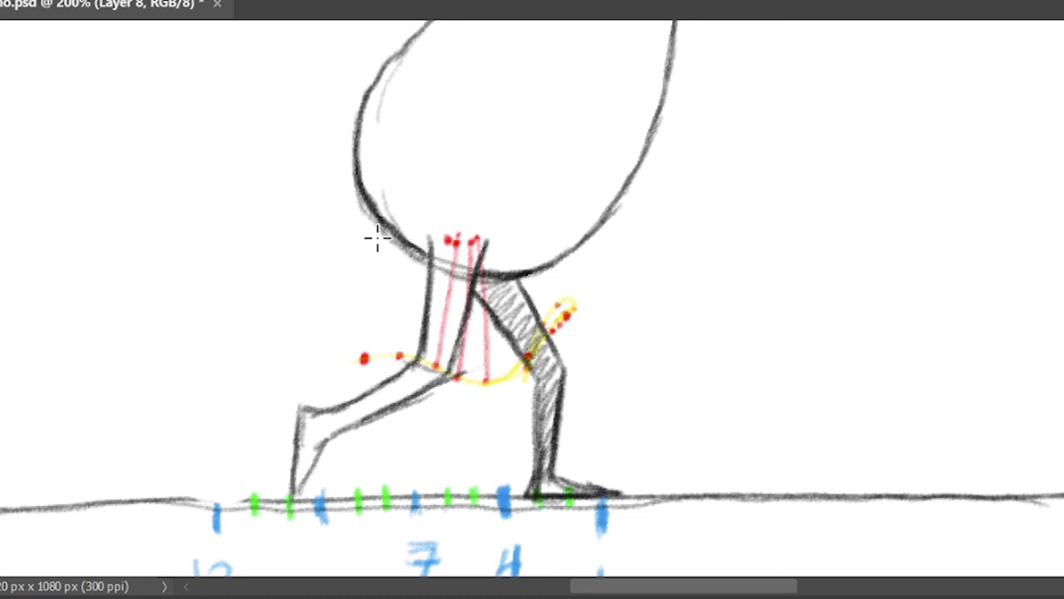
Erase the body outline where it crosses the unshaded thigh and redraw the rear lower curve of the body.
mouse_move(376, 239)
left_mouse_down()
mouse_move(412, 268)
mouse_move(432, 255)
mouse_move(442, 275)
mouse_move(472, 274)
left_mouse_up()
left_click_drag(428, 235, 428, 283)
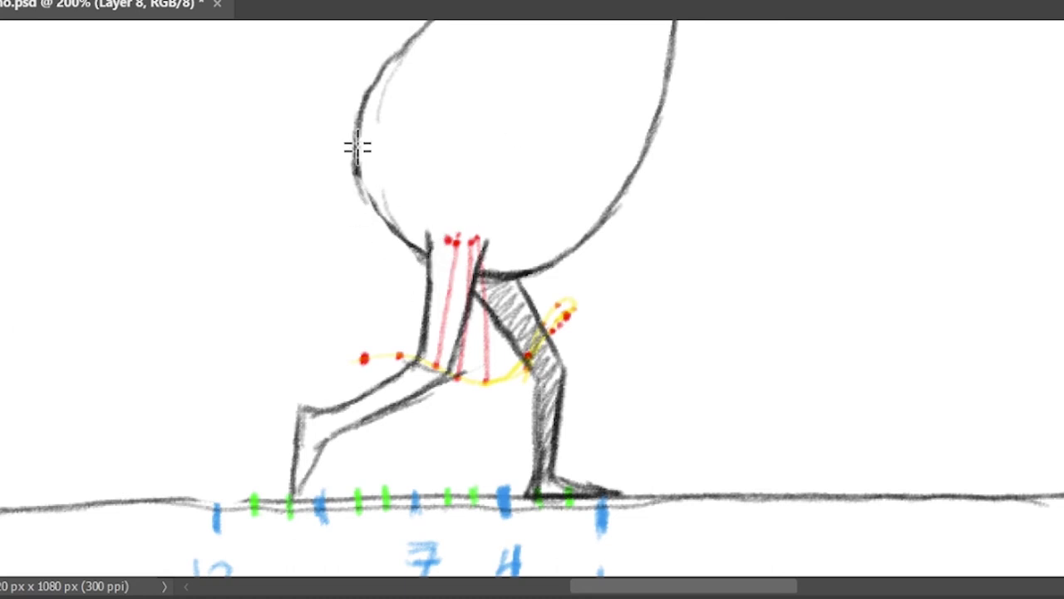
left_click_drag(357, 158, 422, 254)
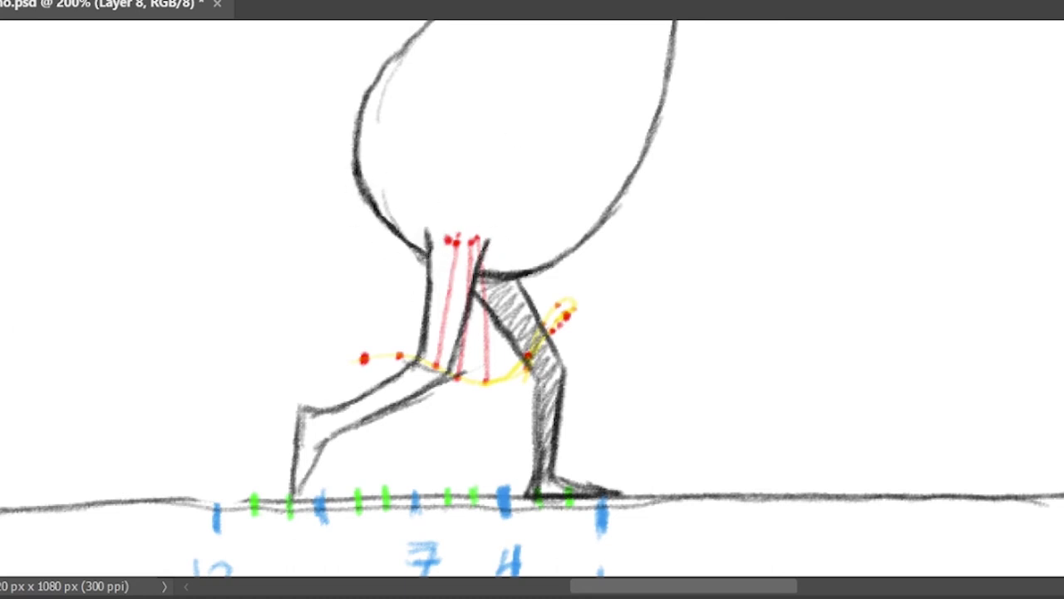
key("space")
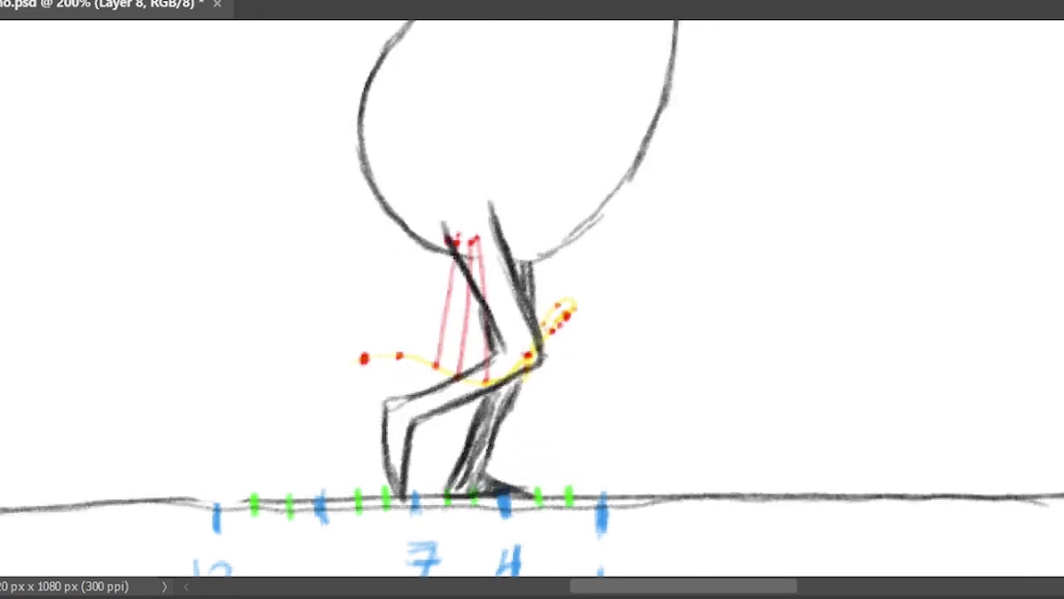
Mark the next frame's hip in red on the arcs layer and erase the overshooting tops of the unshaded thigh lines.
left_click(597, 111)
key("Return")
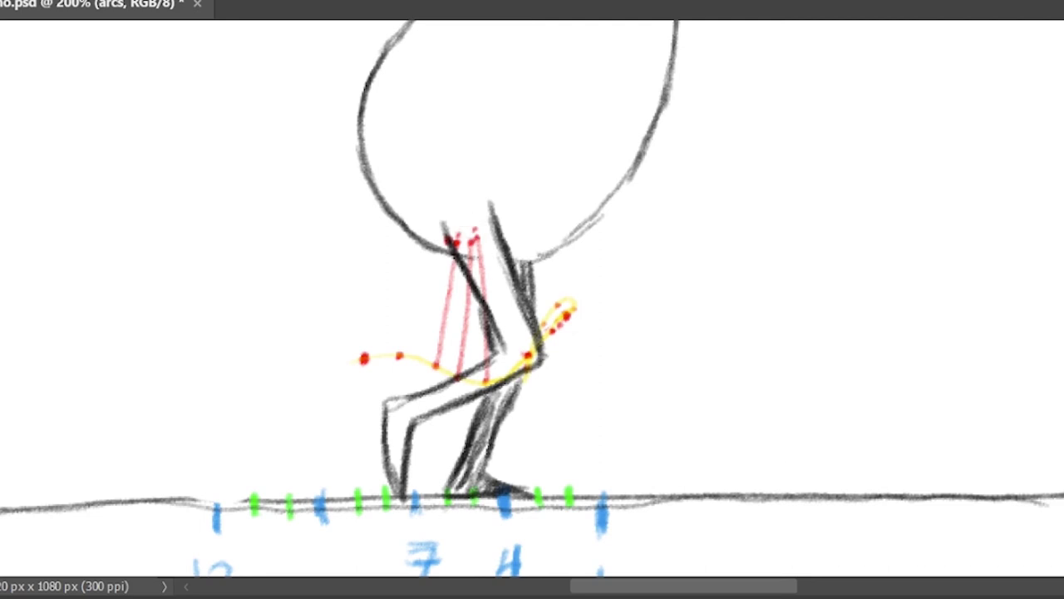
key("ctrl+alt+shift+n")
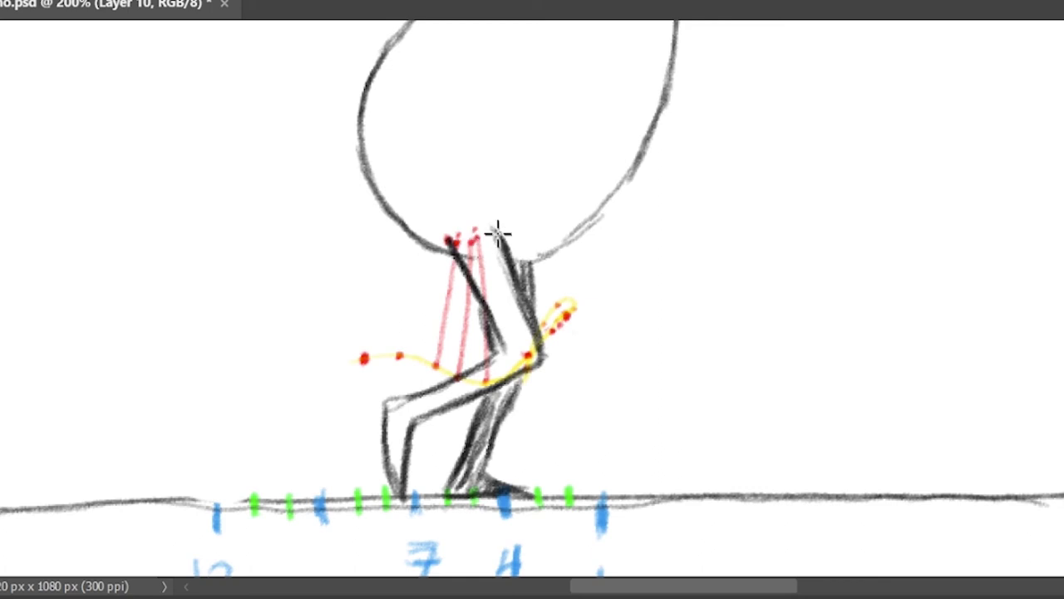
left_click_drag(496, 226, 504, 241)
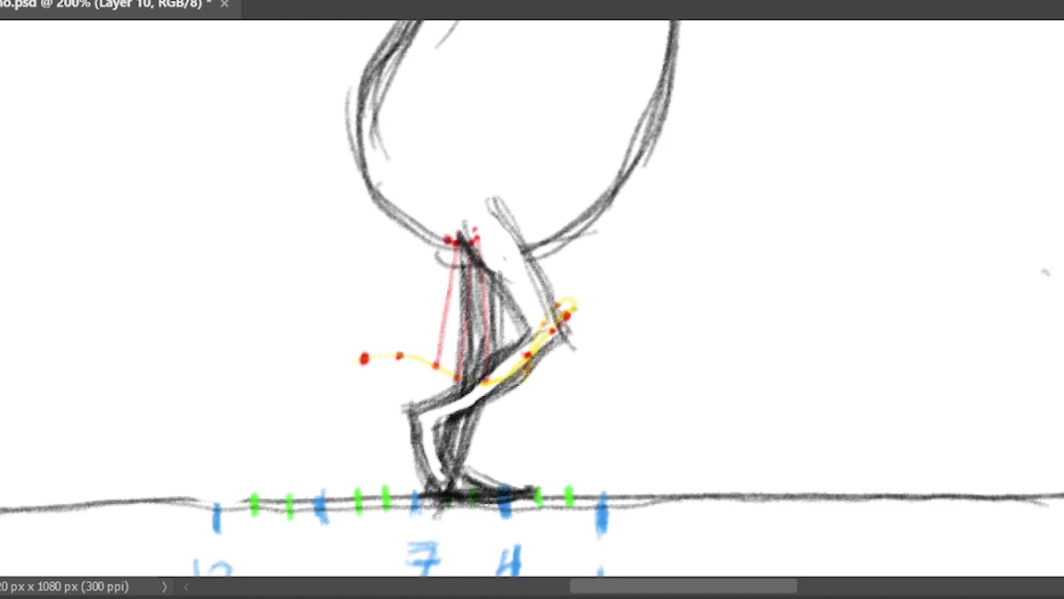
Mark the unshaded leg's hip in red on the following frames and trim the thigh lines that extend above it.
key("alt+bracketleft")
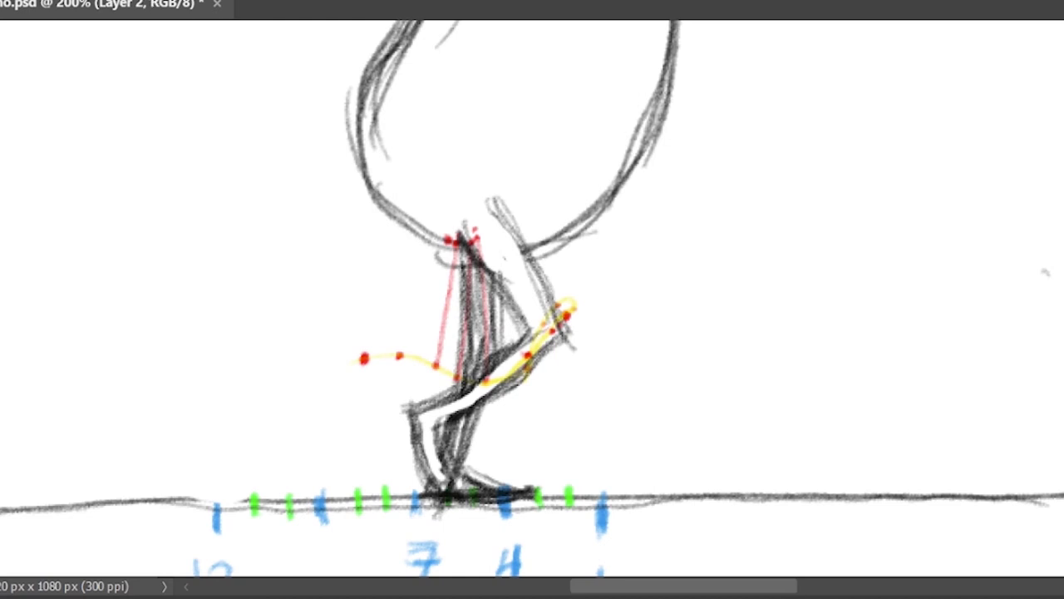
mouse_move(489, 180)
left_mouse_down()
mouse_move(524, 213)
mouse_move(489, 198)
left_mouse_up()
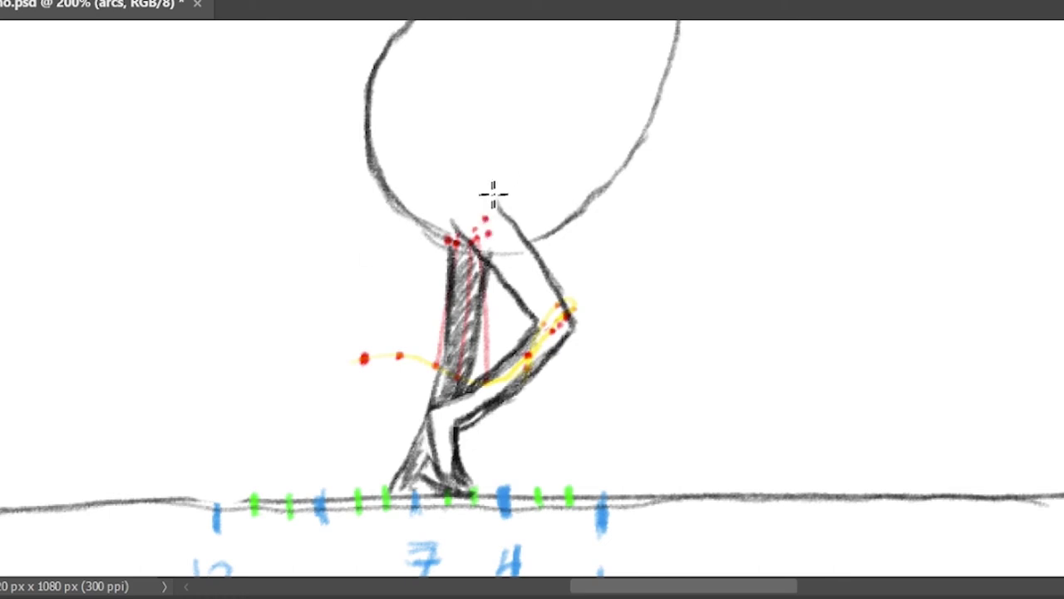
key("alt+bracketleft")
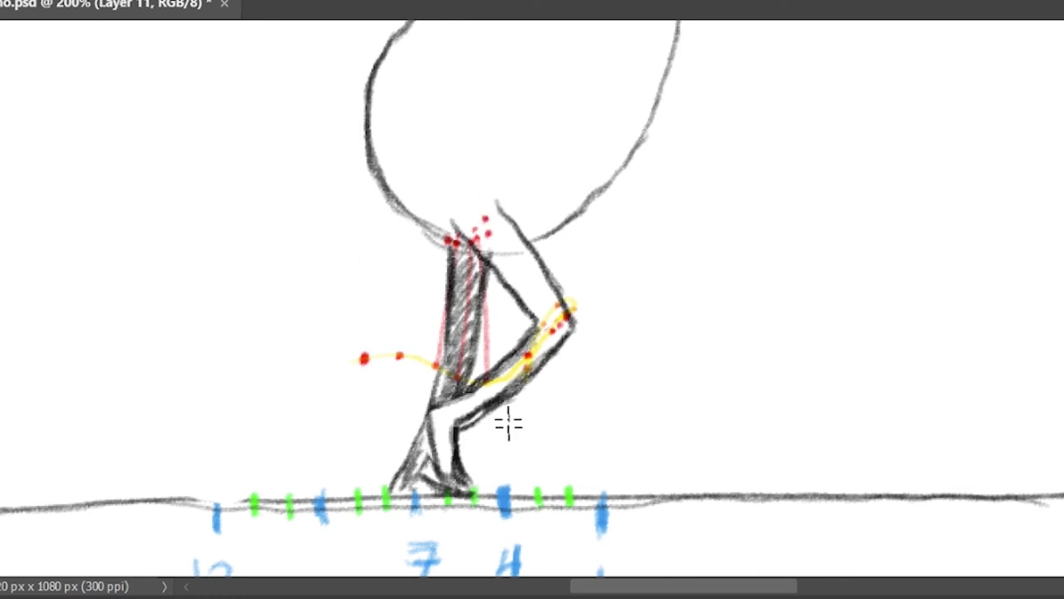
left_click_drag(503, 211, 487, 196)
key("alt+[")
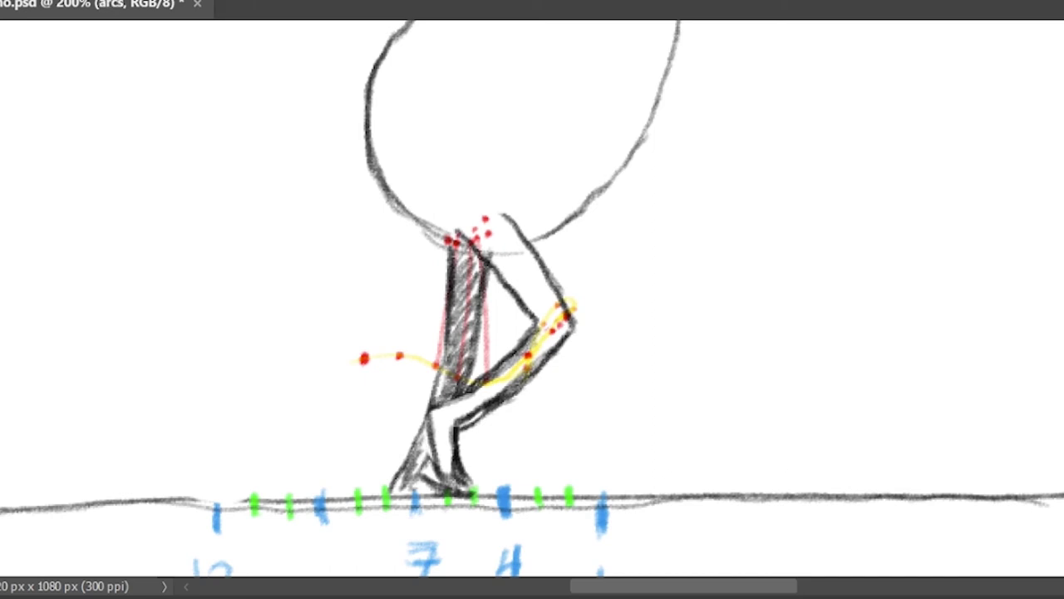
key("Right")
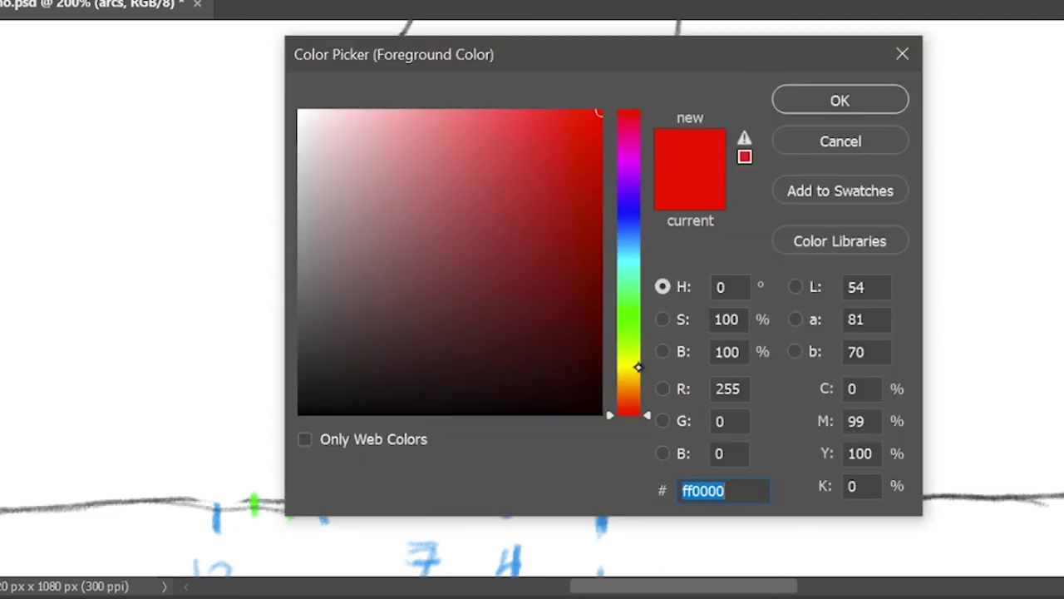
Set the foreground colour to yellow (ffd200) and draw a curved arc through the red hip dots.
left_click(632, 372)
left_click(838, 100)
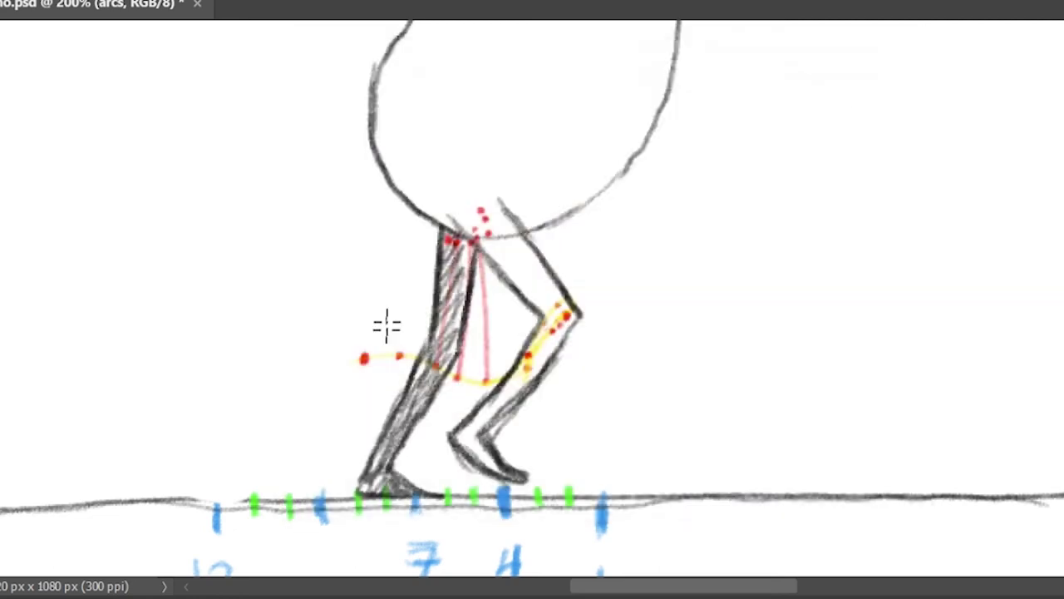
left_click_drag(464, 240, 480, 237)
mouse_move(488, 235)
left_mouse_down()
mouse_move(447, 240)
mouse_move(486, 238)
mouse_move(480, 206)
left_mouse_up()
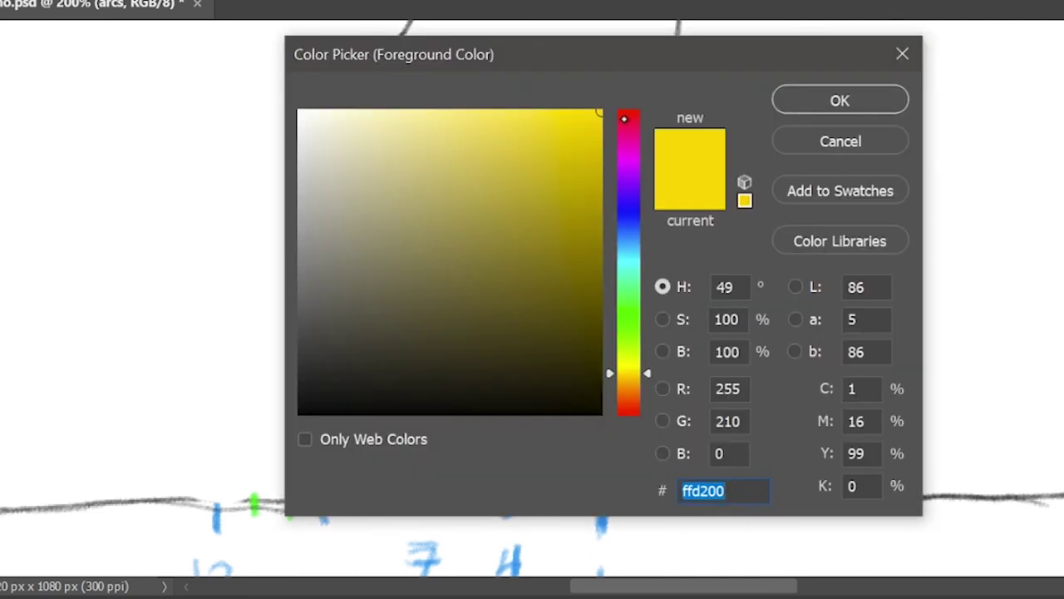
Set the foreground colour to ff0036 and mark the remaining hip positions frame by frame, closing the loop back to the first dots.
left_click(625, 120)
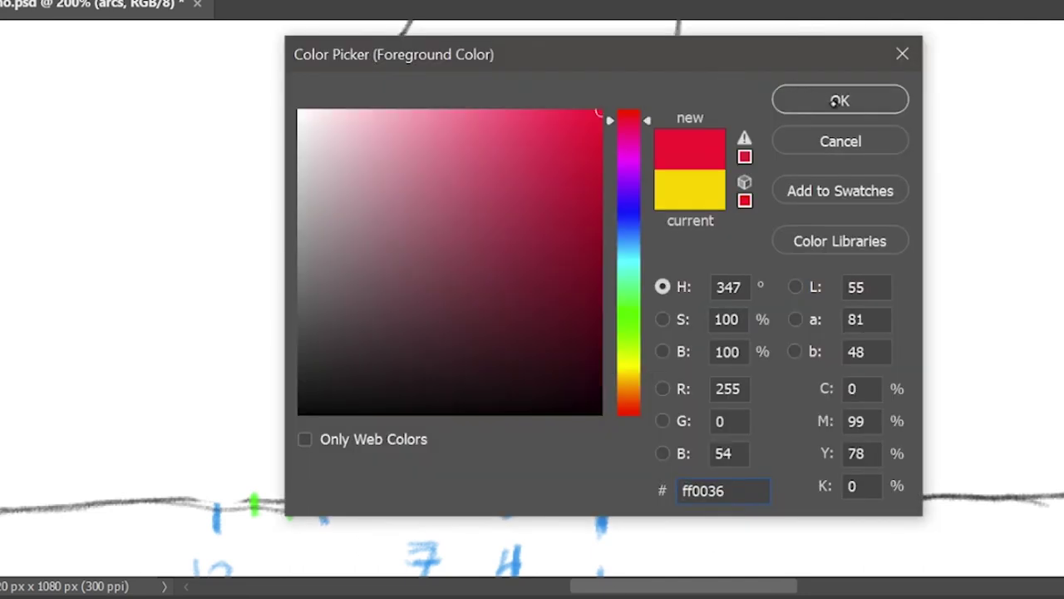
left_click(836, 101)
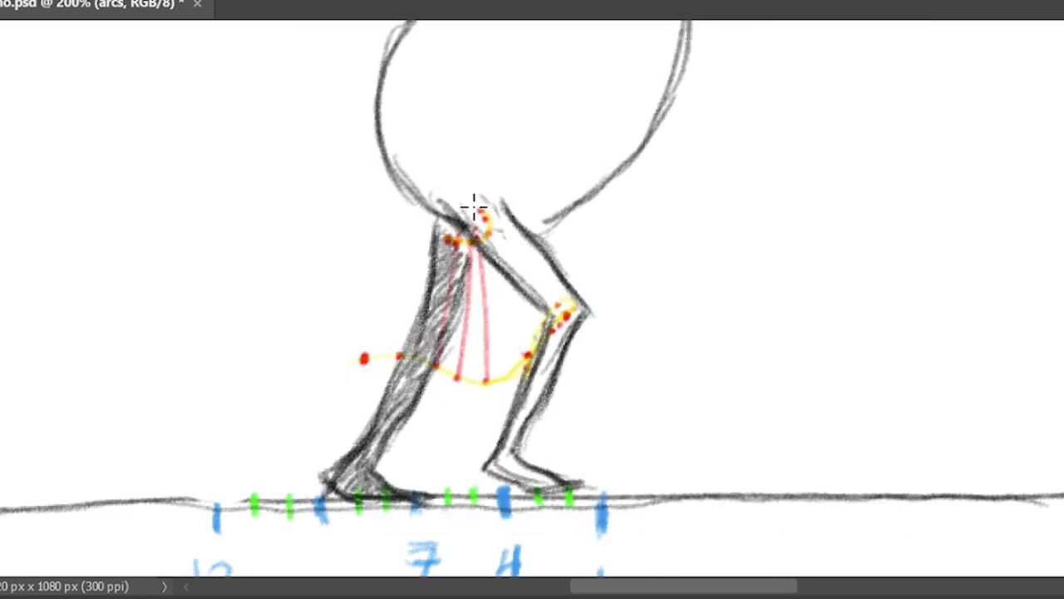
key("Right")
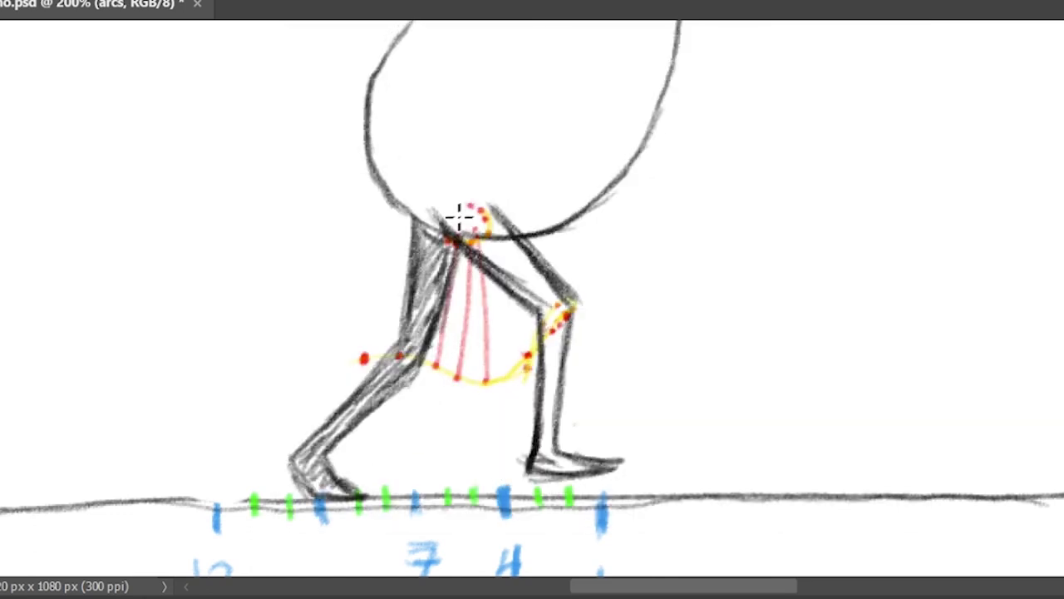
key("Right")
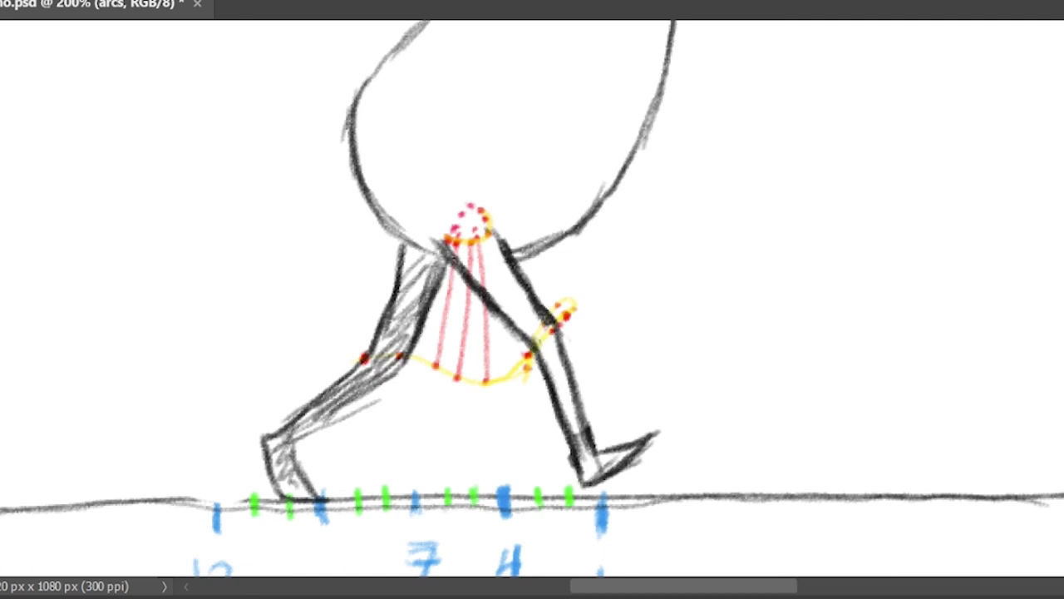
key("Right")
key("Right")
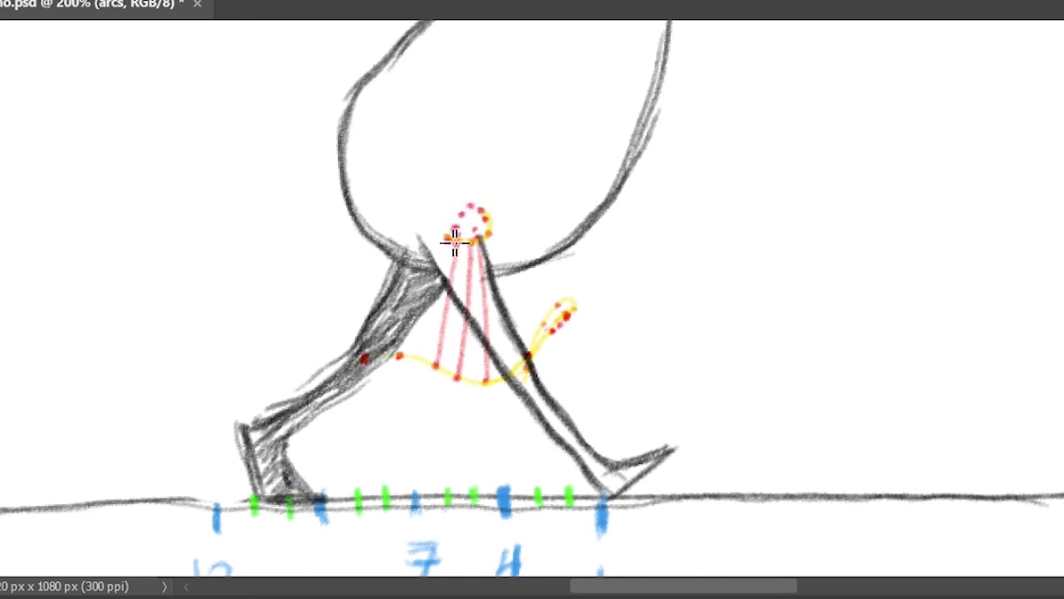
key("Left")
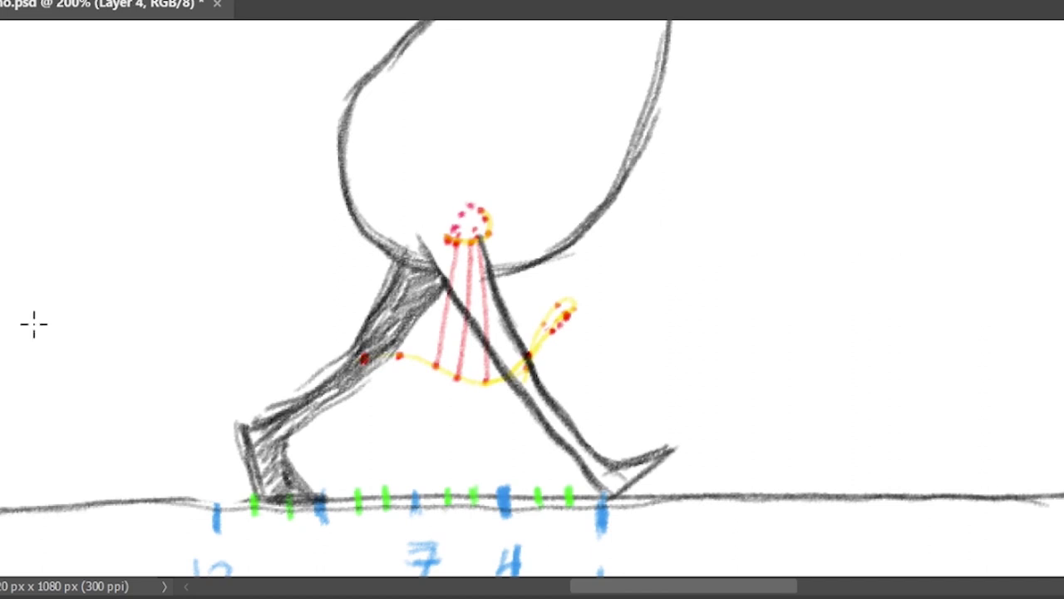
Trim the overshooting tops of the unshaded thigh on the Layer 4 contact frame and clean up the shaded leg's outline.
left_click_drag(420, 240, 432, 258)
mouse_move(479, 238)
left_mouse_down()
mouse_move(431, 267)
mouse_move(493, 272)
left_mouse_up()
mouse_move(399, 266)
left_mouse_down()
mouse_move(349, 351)
mouse_move(373, 311)
mouse_move(353, 366)
mouse_move(253, 429)
left_mouse_up()
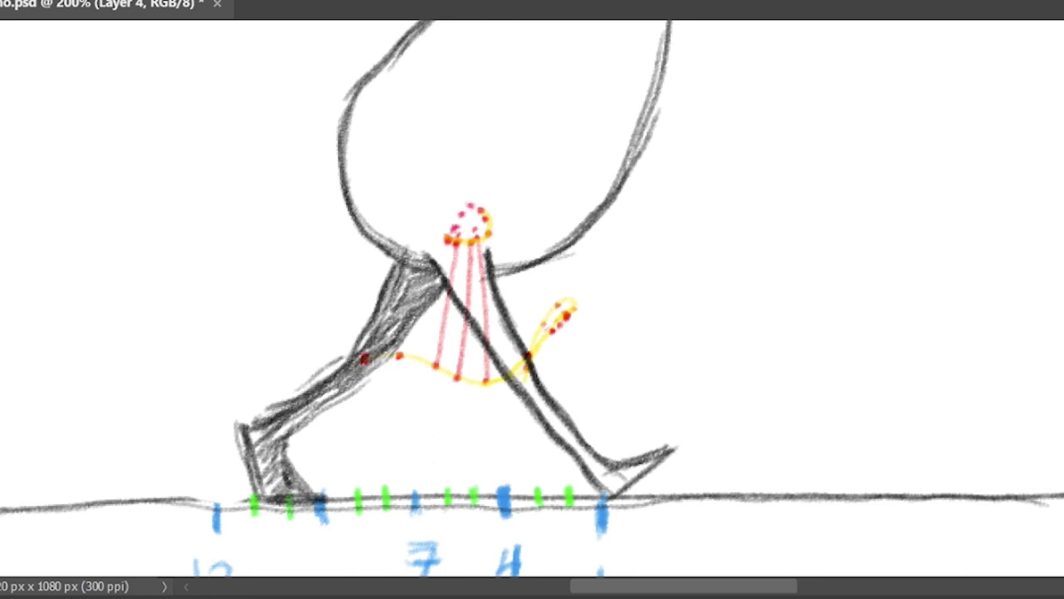
Redraw the front contour of the unshaded leg from the hip to below the knee on the Layer 4 contact frame.
key("space")
key("space")
left_click_drag(488, 251, 529, 355)
left_click_drag(504, 287, 524, 353)
key("ctrl+z")
key("ctrl+z")
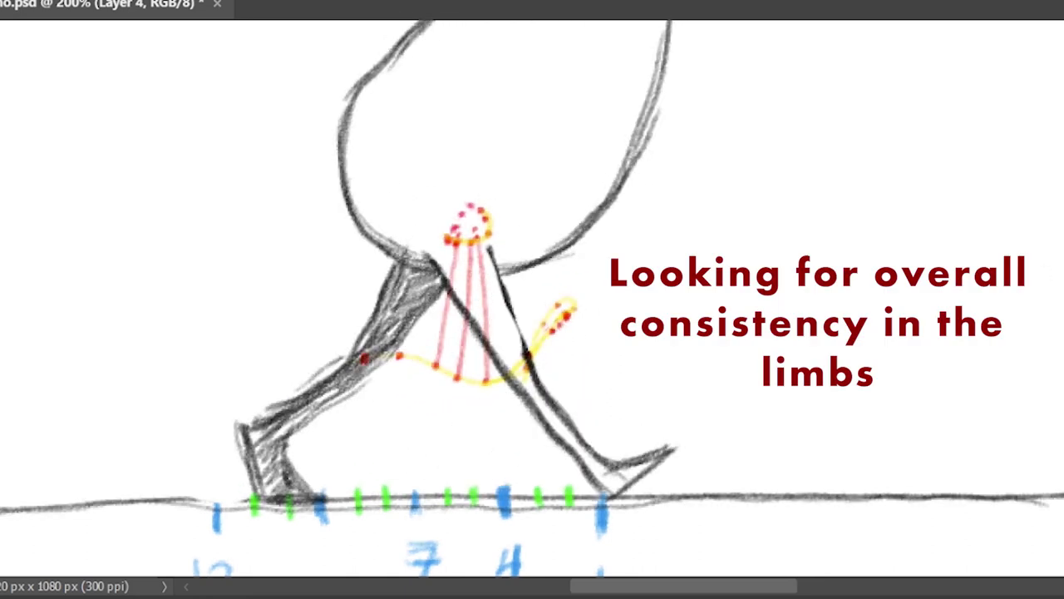
left_click_drag(489, 249, 547, 391)
key("space")
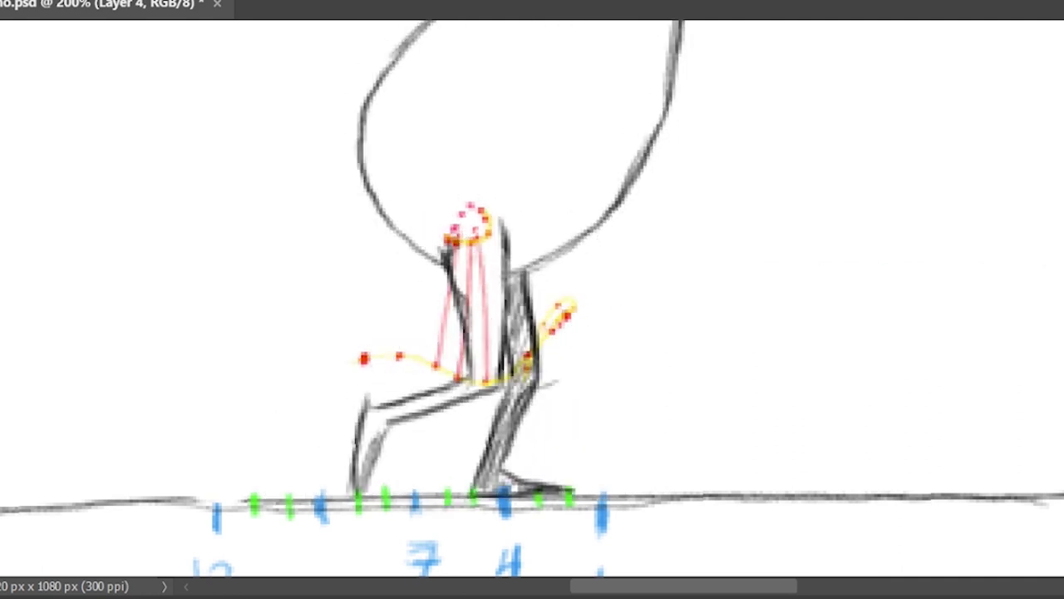
Slim and redraw the unshaded leg's calf and ankle on the Layer 2 frame and the Layer 11 frame.
key("space")
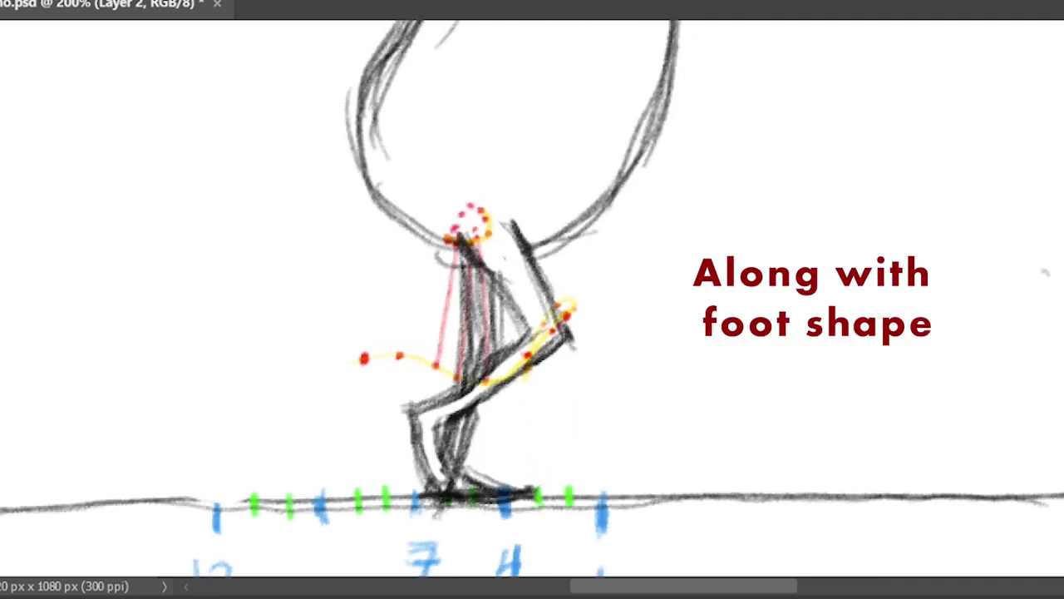
mouse_move(468, 401)
left_mouse_down()
mouse_move(421, 407)
mouse_move(417, 450)
mouse_move(432, 448)
mouse_move(507, 359)
mouse_move(466, 393)
left_mouse_up()
mouse_move(525, 336)
left_mouse_down()
mouse_move(445, 402)
mouse_move(457, 395)
mouse_move(421, 460)
mouse_move(436, 466)
mouse_move(452, 446)
mouse_move(461, 482)
left_mouse_up()
mouse_move(453, 424)
left_mouse_down()
mouse_move(554, 350)
mouse_move(525, 368)
mouse_move(456, 486)
left_mouse_up()
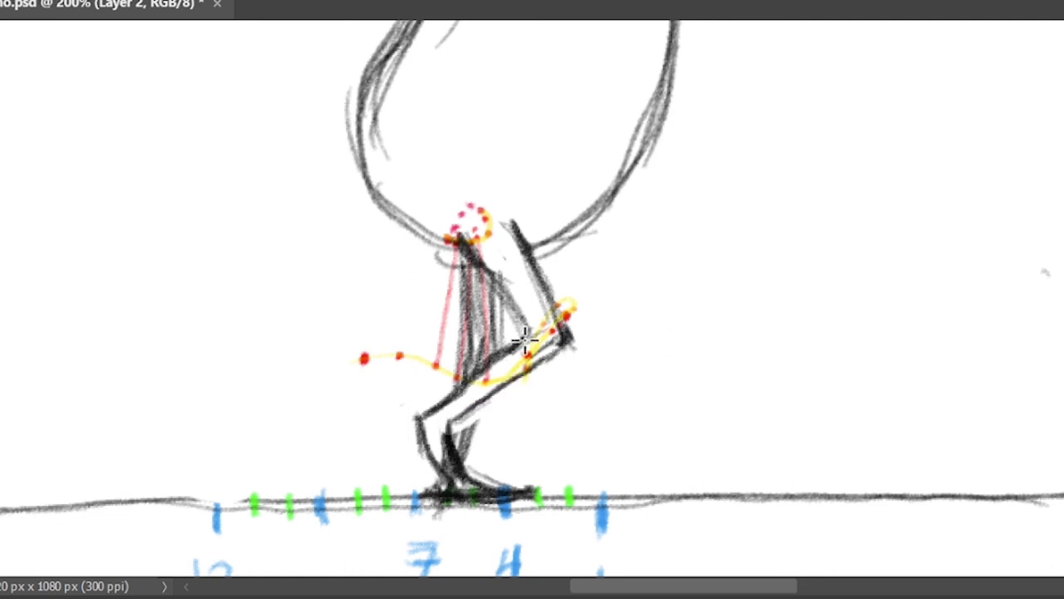
mouse_move(517, 348)
left_mouse_down()
mouse_move(459, 340)
mouse_move(518, 344)
mouse_move(487, 368)
mouse_move(496, 299)
left_mouse_up()
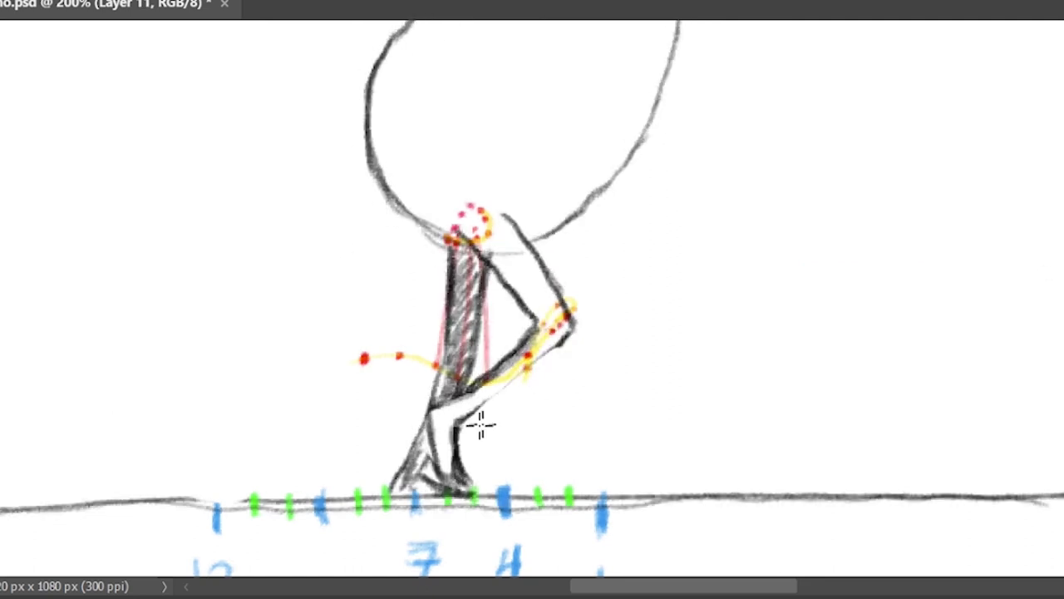
mouse_move(482, 423)
left_mouse_down()
mouse_move(445, 416)
mouse_move(570, 333)
mouse_move(469, 462)
left_mouse_up()
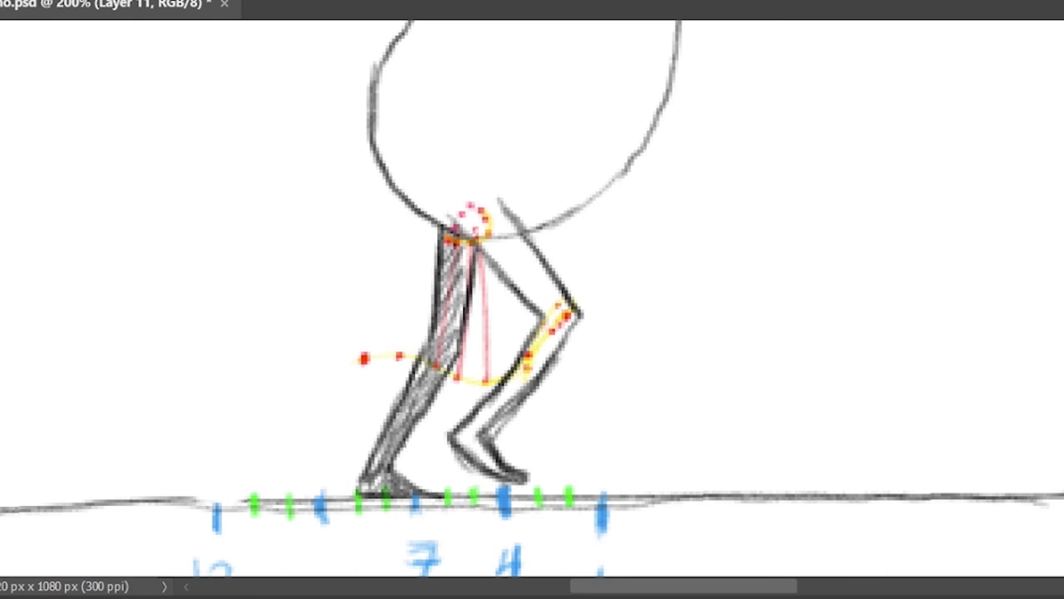
Erase and redraw the unshaded leg's calf contours on the Layer 12 frame so its thickness matches the other frames.
key("ctrl+alt+shift+n")
mouse_move(514, 368)
left_mouse_down()
mouse_move(475, 442)
mouse_move(508, 472)
left_mouse_up()
mouse_move(549, 364)
left_mouse_down()
mouse_move(508, 444)
mouse_move(536, 476)
left_mouse_up()
key("e")
mouse_move(481, 398)
left_mouse_down()
mouse_move(487, 452)
mouse_move(494, 404)
mouse_move(471, 435)
left_mouse_up()
key("b")
mouse_move(519, 399)
left_mouse_down()
mouse_move(499, 432)
mouse_move(507, 464)
left_mouse_up()
key("e")
right_click(503, 406)
left_click_drag(651, 467, 644, 467)
mouse_move(514, 411)
left_mouse_down()
mouse_move(523, 376)
mouse_move(552, 361)
left_mouse_up()
left_click_drag(579, 316, 520, 401)
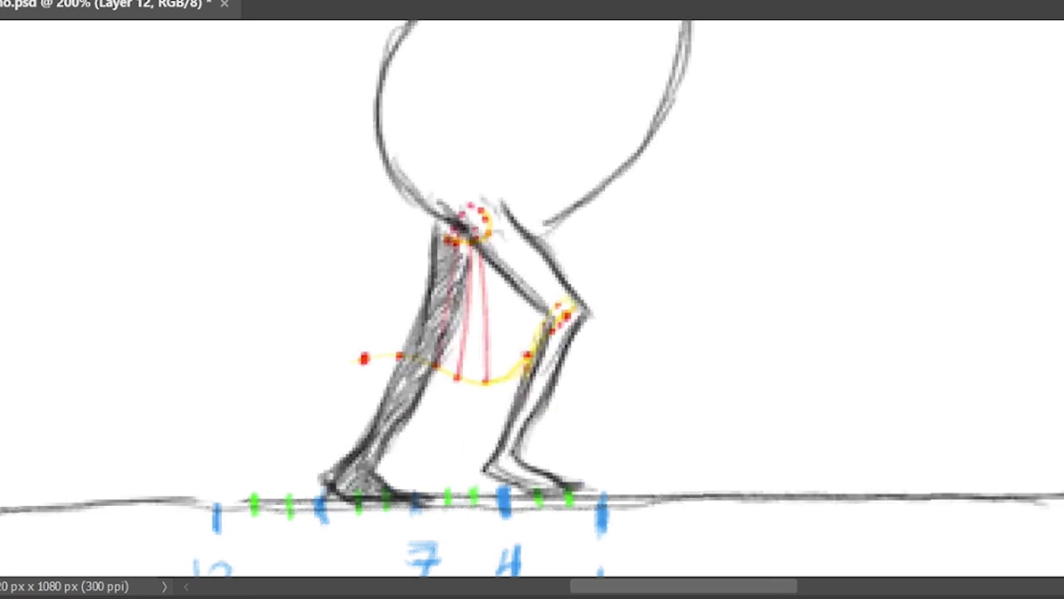
Rework the unshaded leg's calf from knee to ankle and tidy the foot shape on the Layer 13 frame.
mouse_move(549, 337)
left_mouse_down()
mouse_move(498, 457)
mouse_move(539, 459)
mouse_move(577, 482)
left_mouse_up()
left_click_drag(581, 323, 527, 432)
left_click_drag(551, 374, 518, 441)
key("e")
mouse_move(490, 464)
left_mouse_down()
mouse_move(510, 480)
mouse_move(566, 328)
mouse_move(554, 468)
mouse_move(574, 481)
left_mouse_up()
key("b")
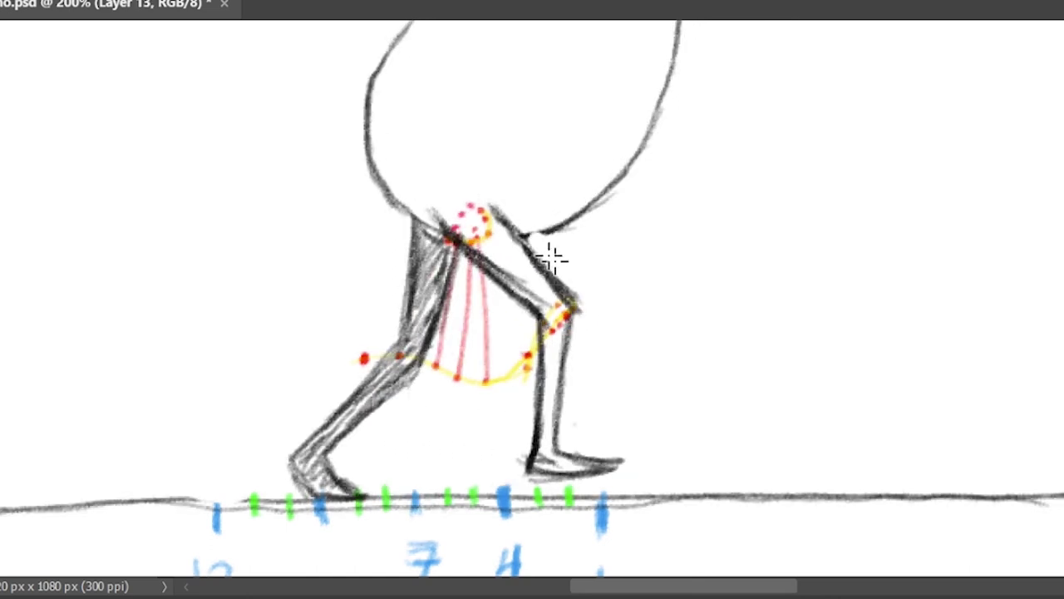
Redraw the unshaded thigh's front contour on the raised-foot frame and strengthen the calf contours on the Layer 4 contact frame.
left_click_drag(518, 226, 556, 283)
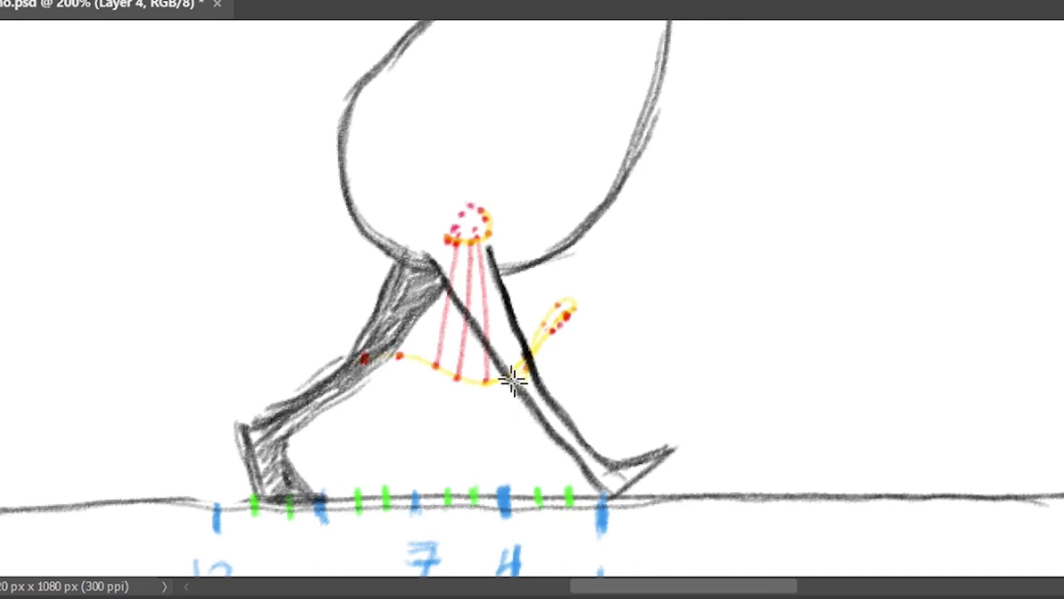
left_click_drag(512, 380, 603, 497)
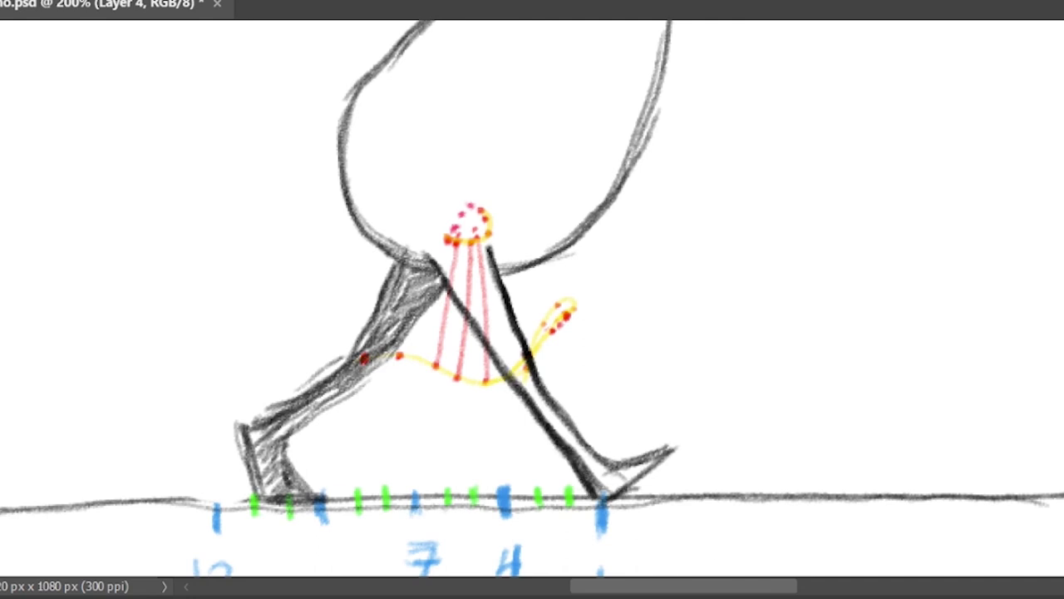
left_click_drag(539, 372, 607, 480)
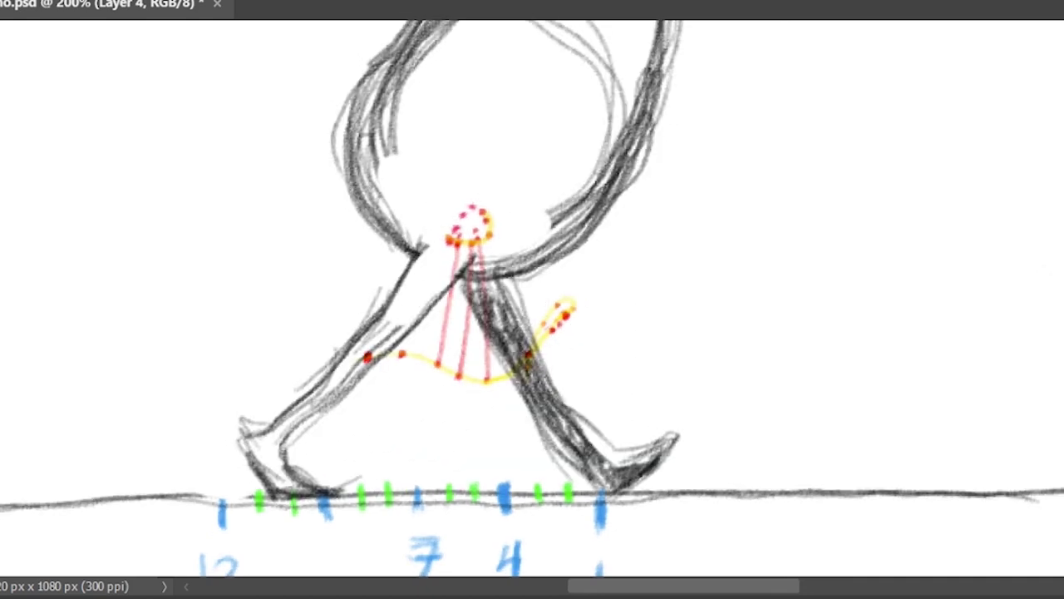
Colour-label frames 8 to 12 of the Rough anim sequence red.
key("ctrl+minus")
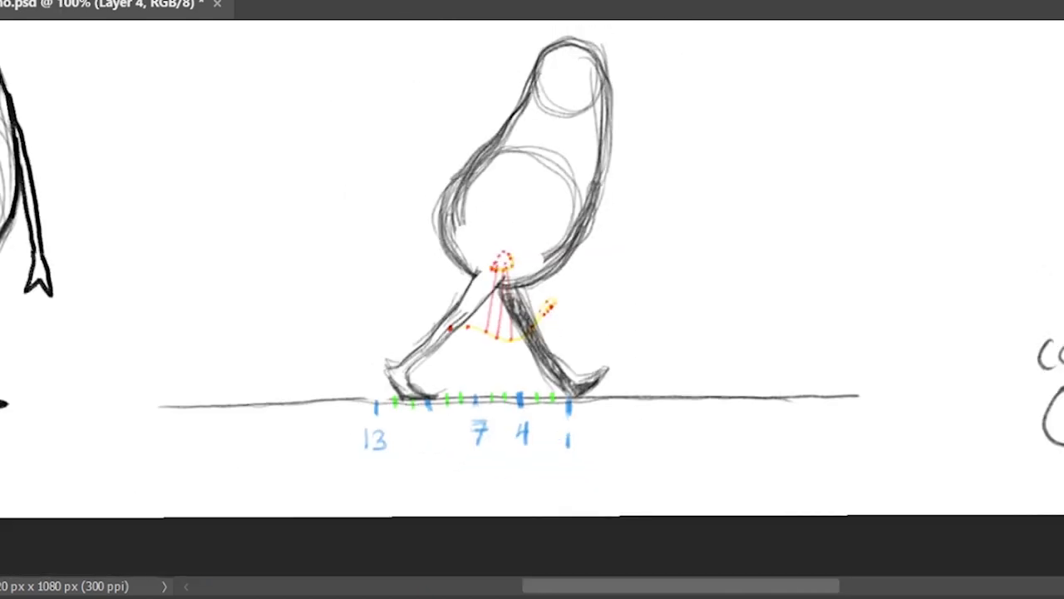
scroll(532, 298, "up", 2)
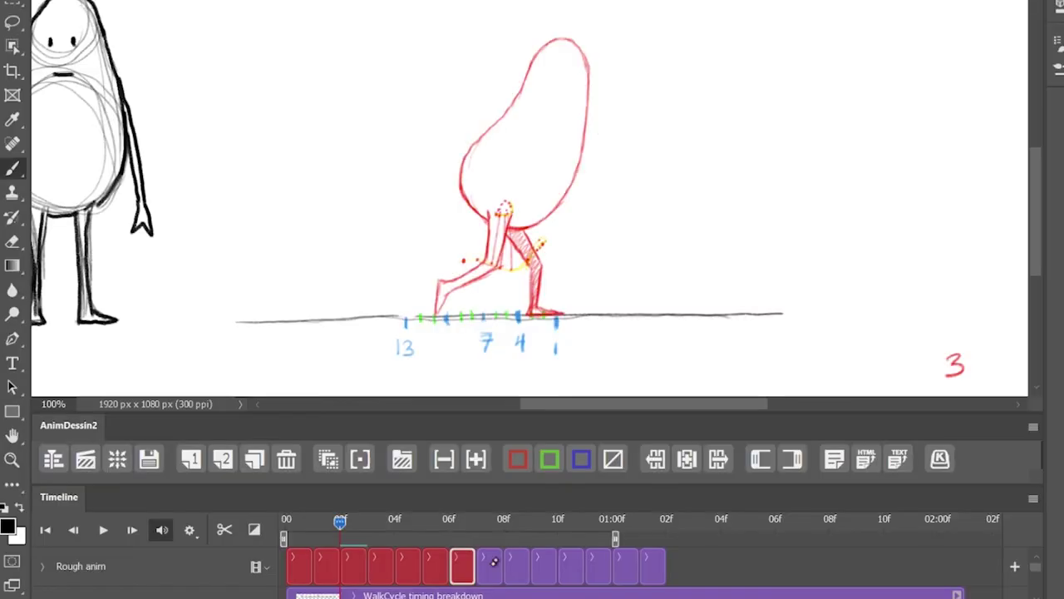
left_click(492, 563)
left_click(519, 460)
left_click(517, 563)
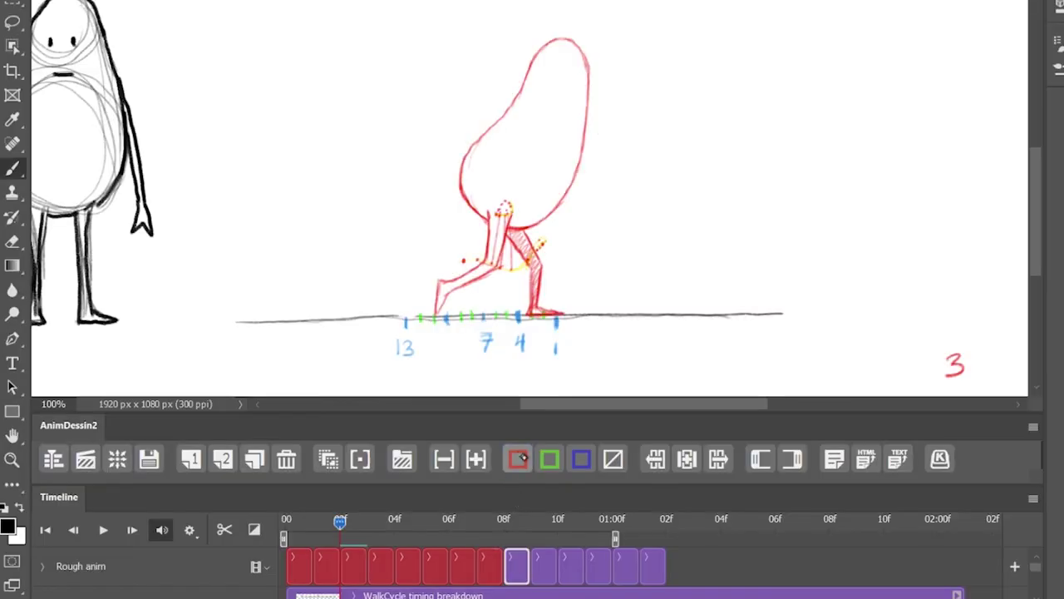
left_click(519, 458)
left_click(519, 458)
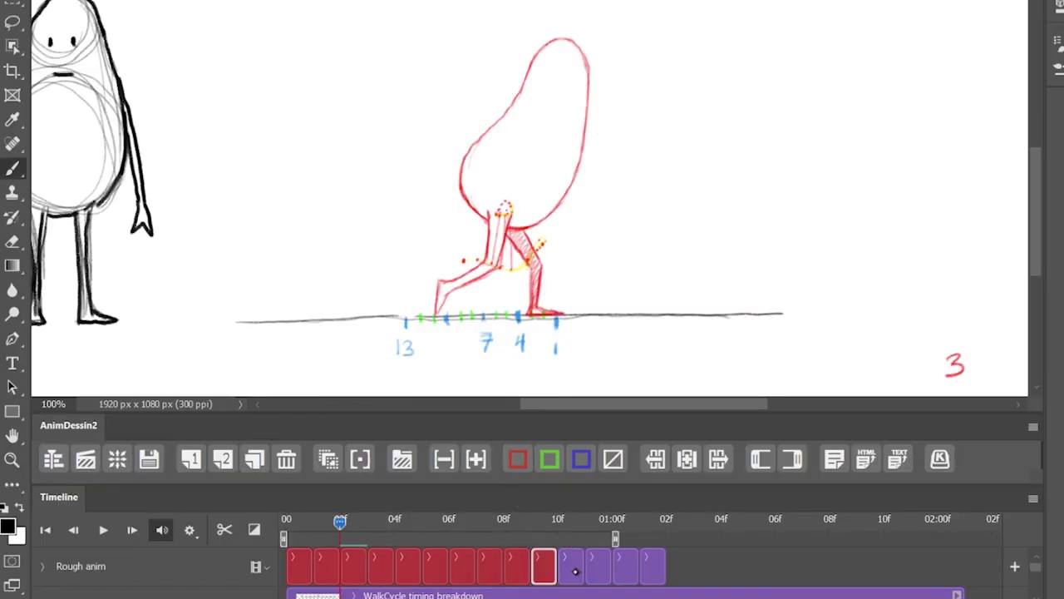
left_click(519, 459)
left_click(519, 458)
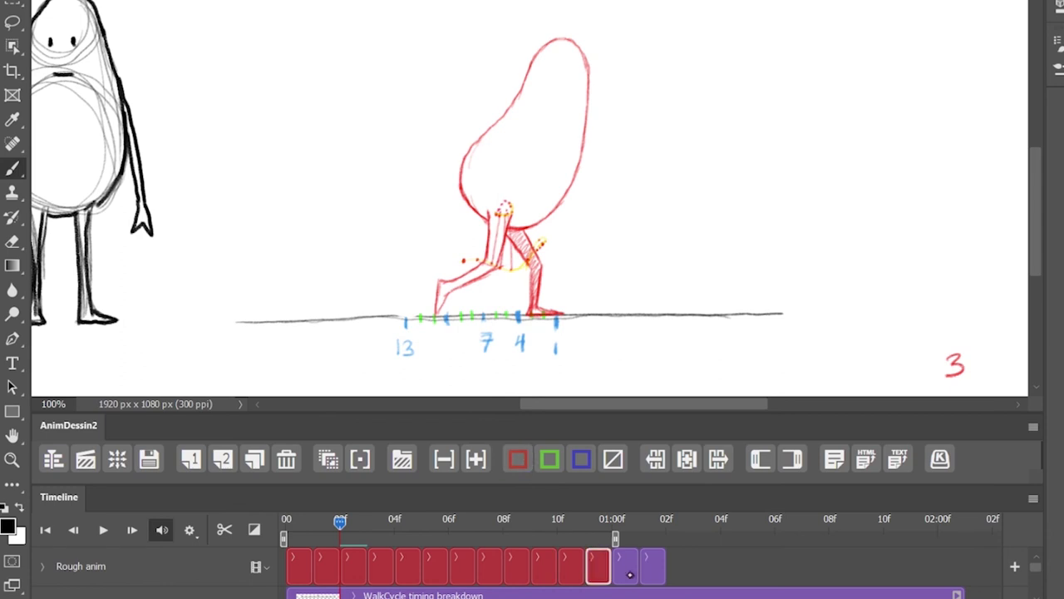
Compare contact frame 1 with contact frame 13, and passing frame 7 with passing frame 19.
key("Left")
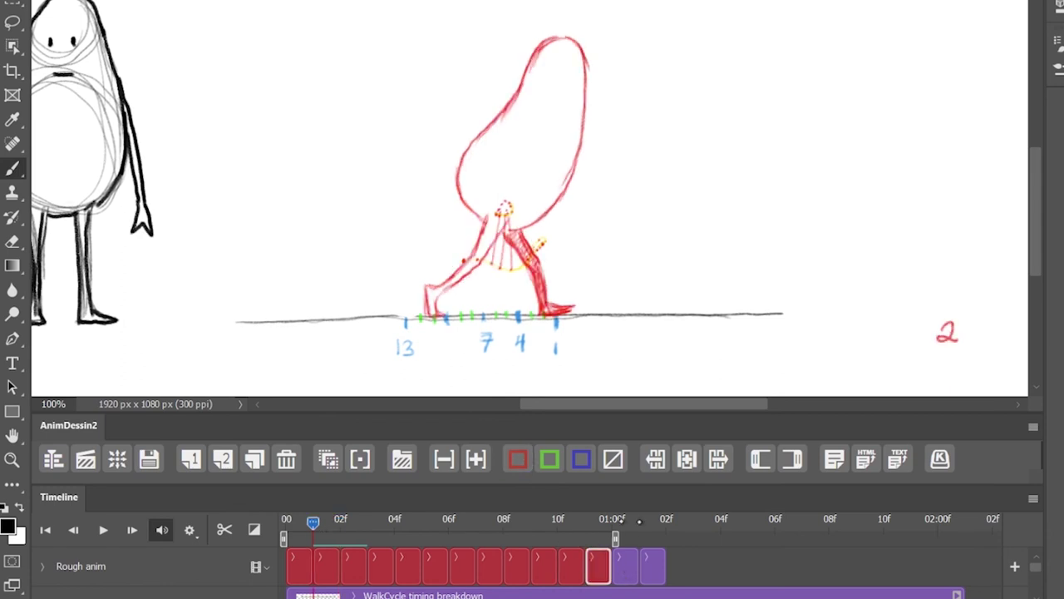
left_click(612, 520)
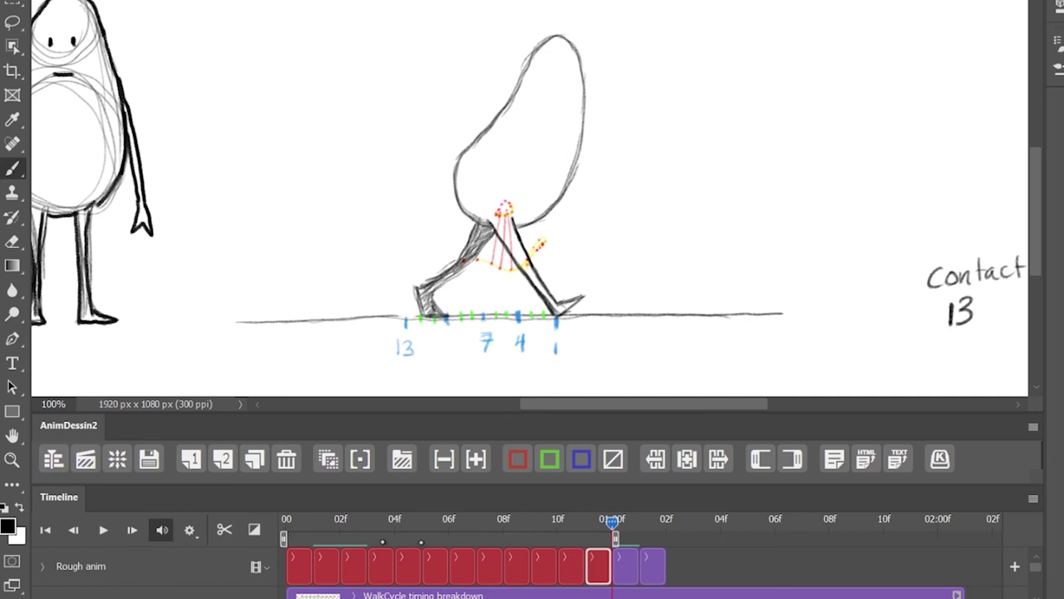
left_click(286, 523)
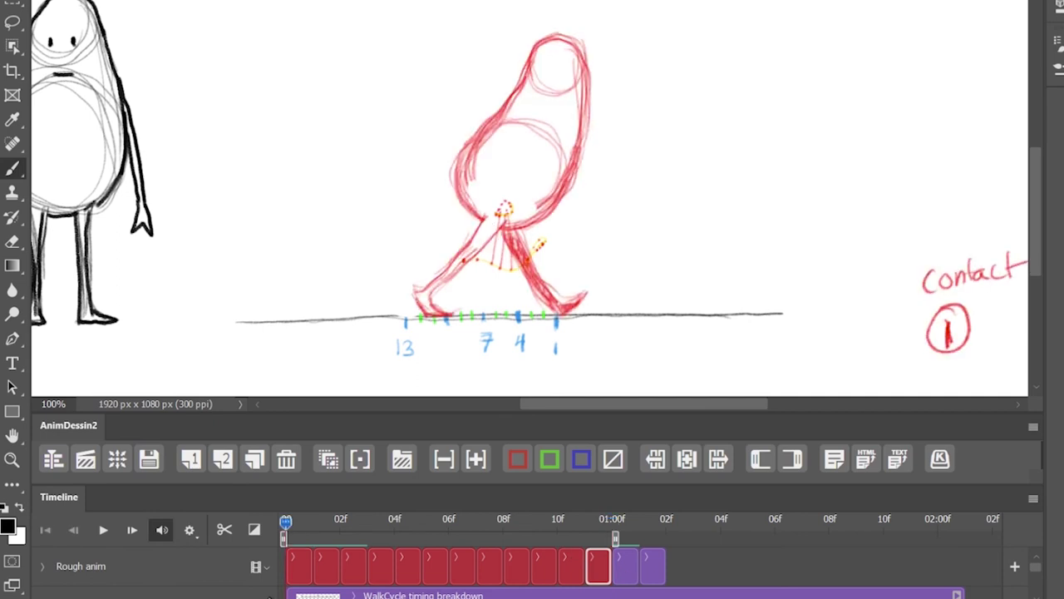
left_click(612, 521)
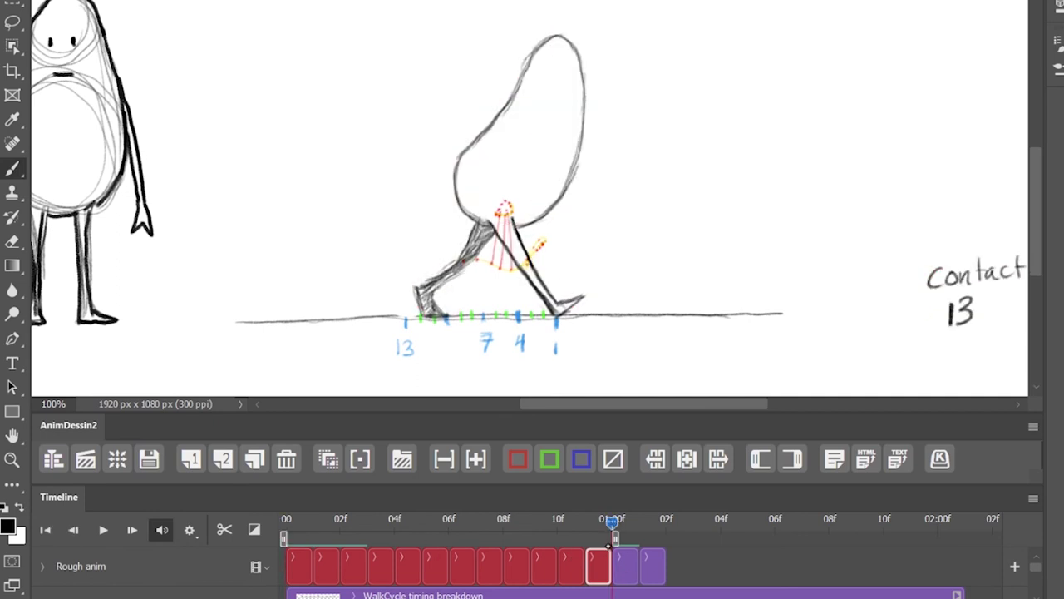
left_click(286, 521)
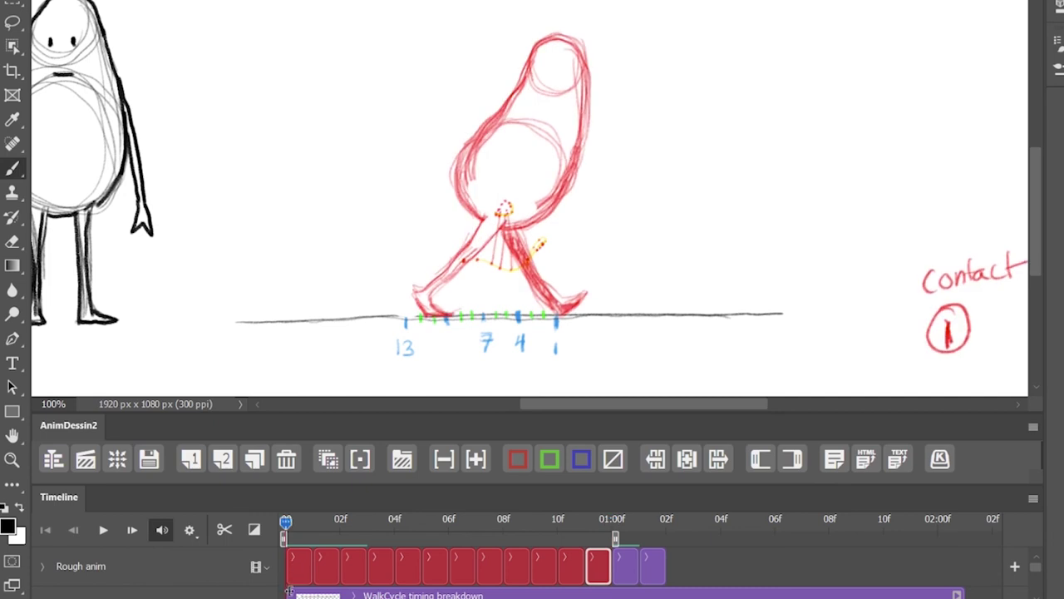
left_click(612, 521)
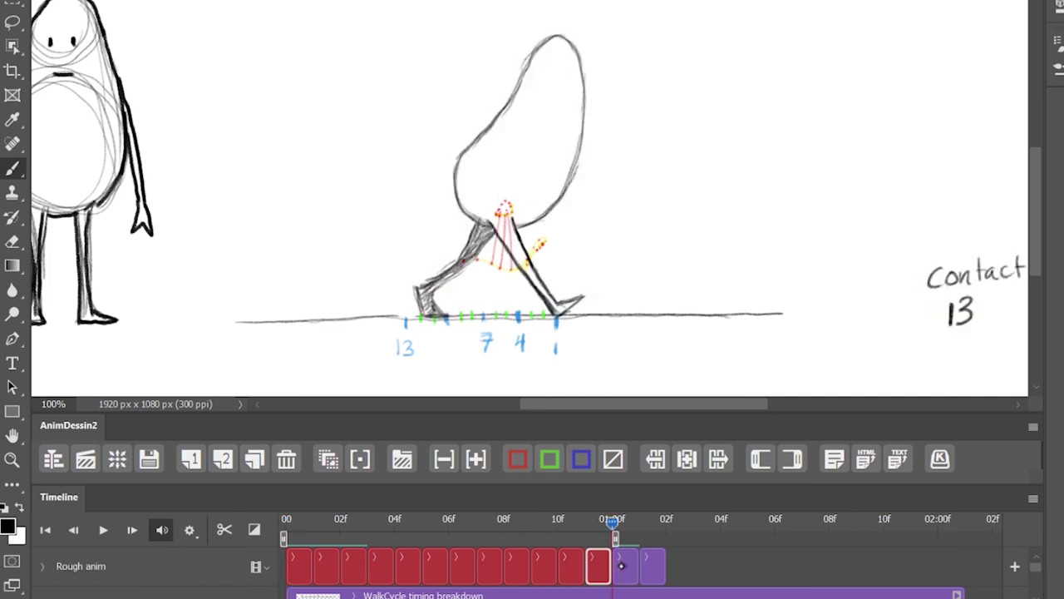
left_click(640, 522)
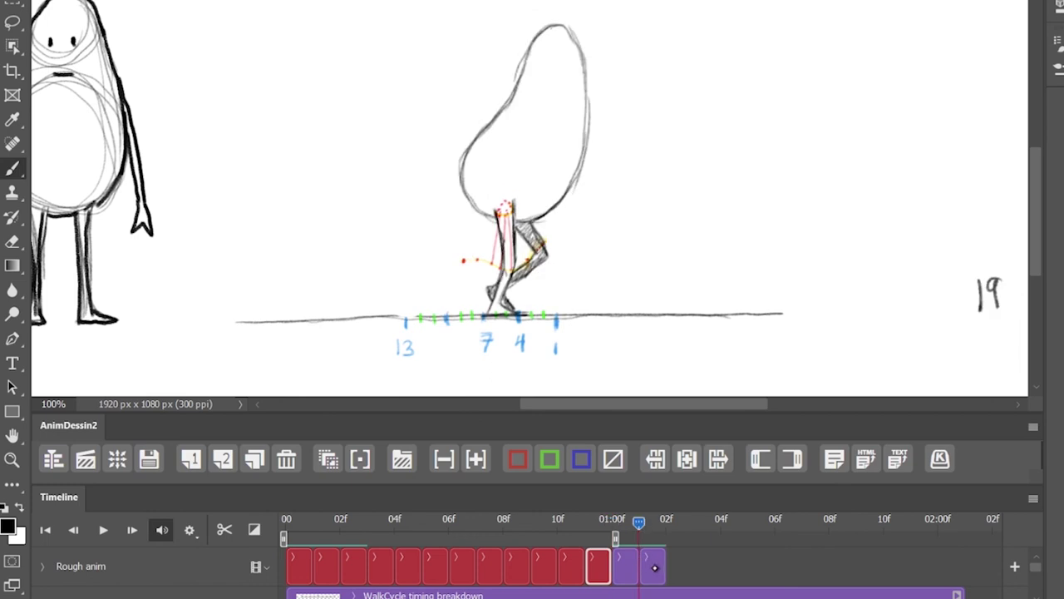
left_click(425, 524)
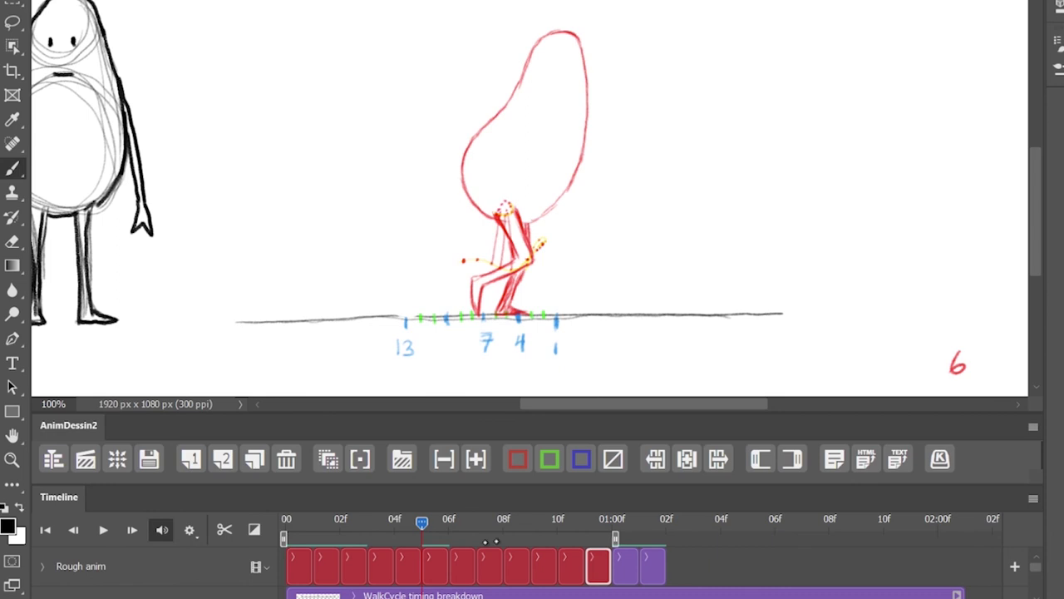
left_click(448, 523)
left_click(640, 522)
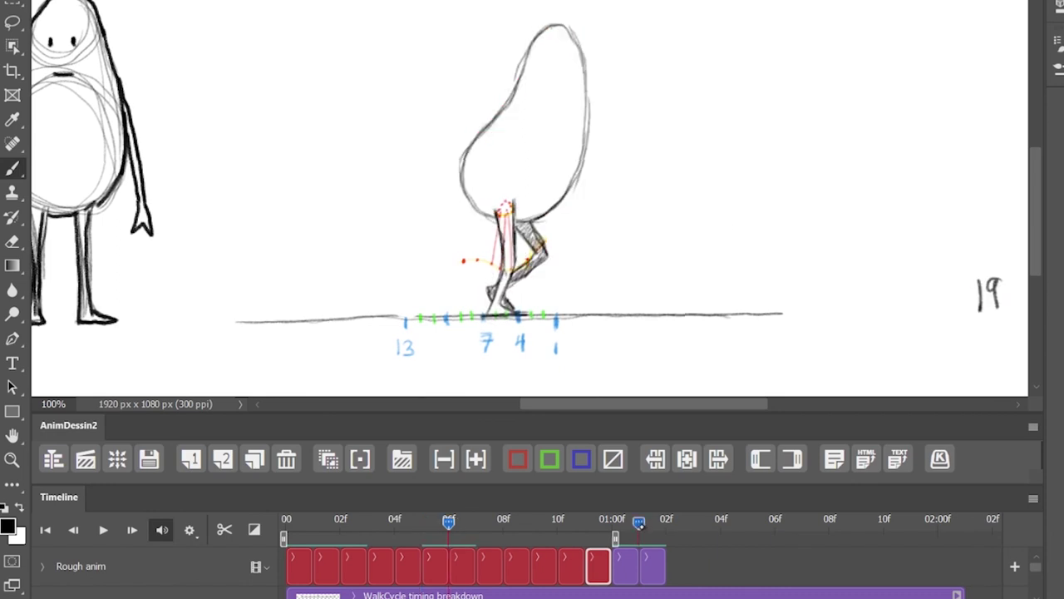
left_click(451, 520)
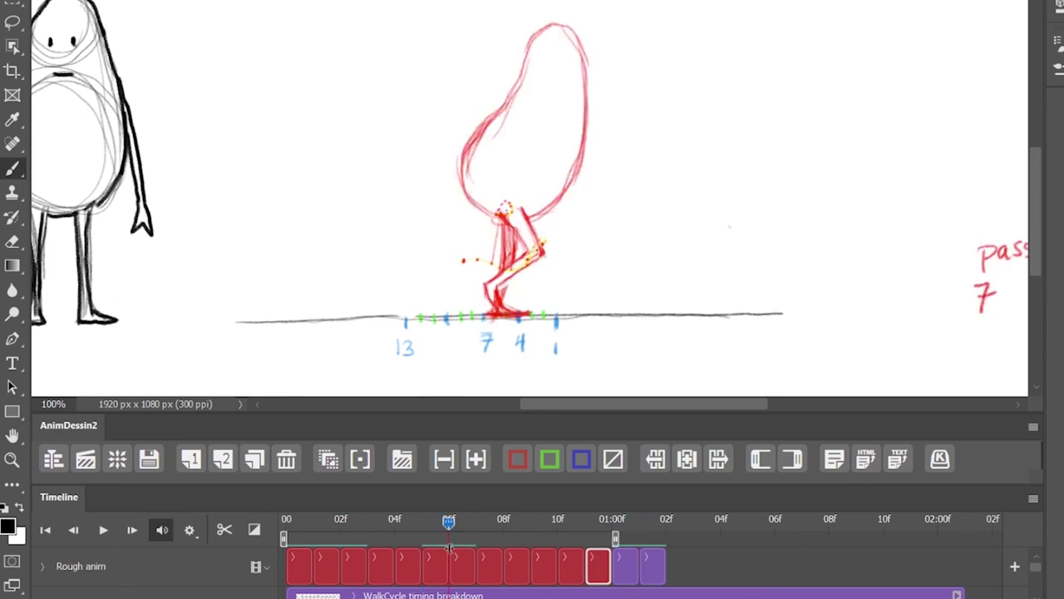
Insert a blank one-frame drawing directly after frame 2 in the Rough anim sequence.
left_click_drag(449, 522, 313, 521)
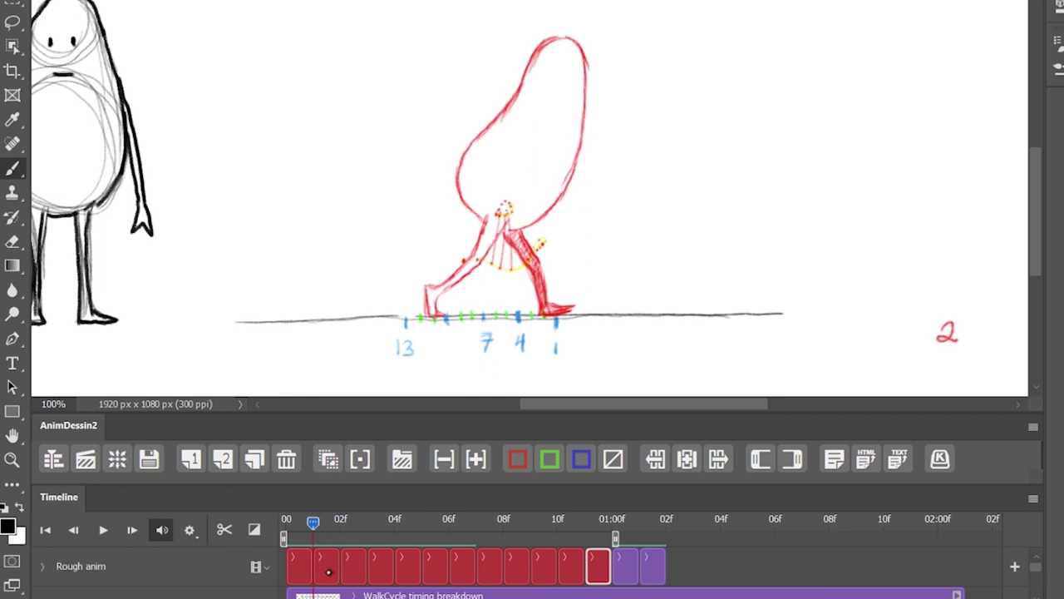
left_click(326, 569)
left_click(191, 460)
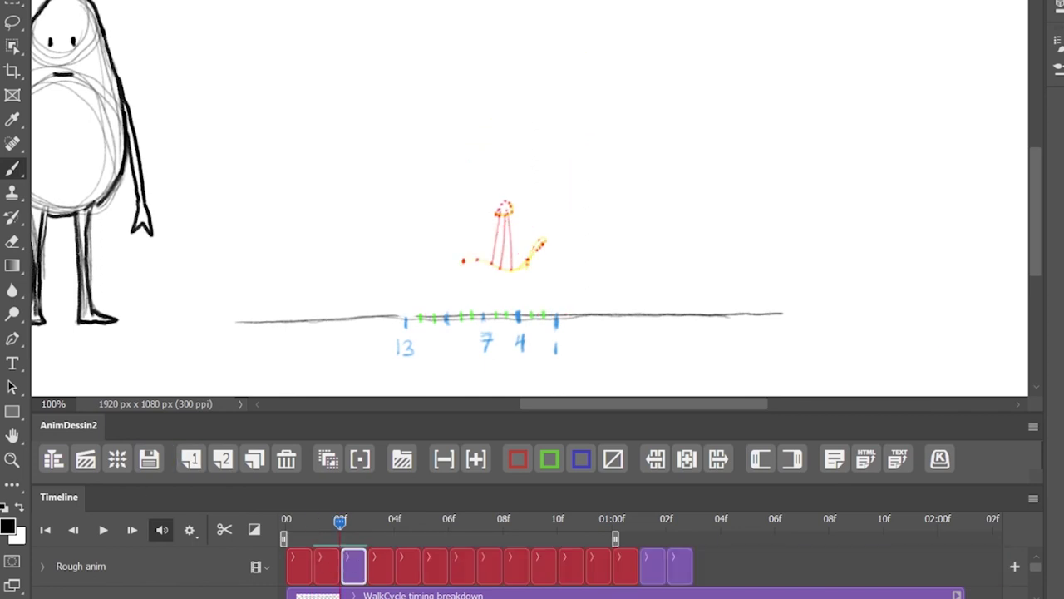
Turn on onion skinning for the blank drawing after frame 2 and set its Frames After count to 0.
left_click(326, 575)
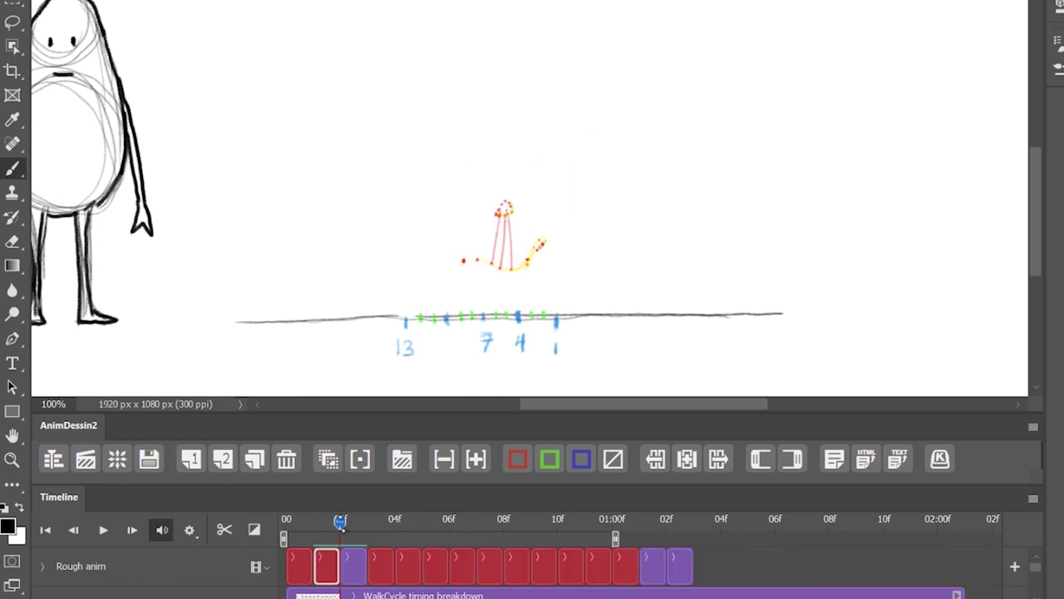
left_click(354, 576)
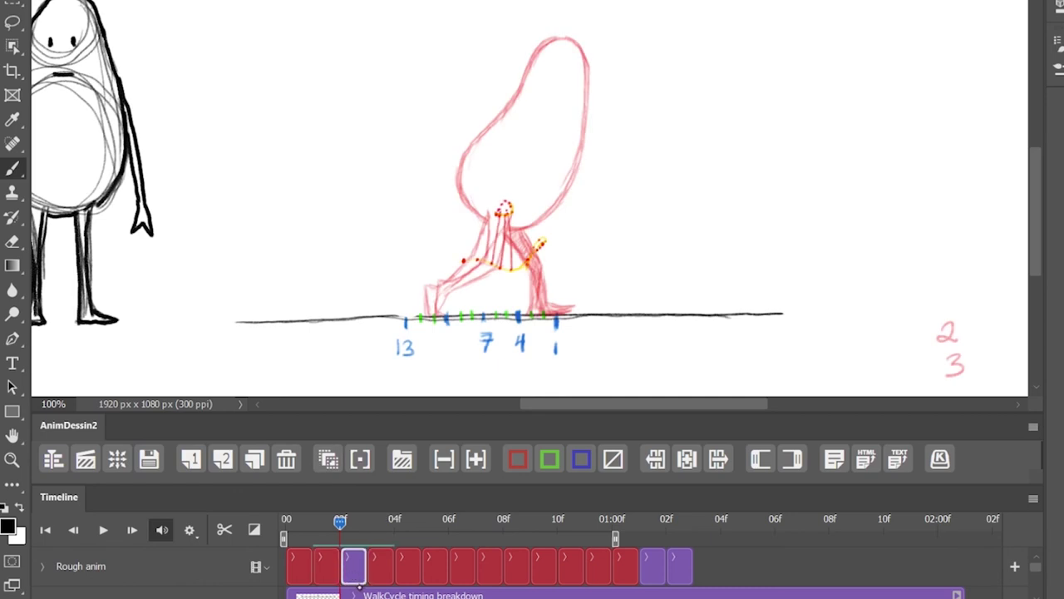
left_click(360, 459)
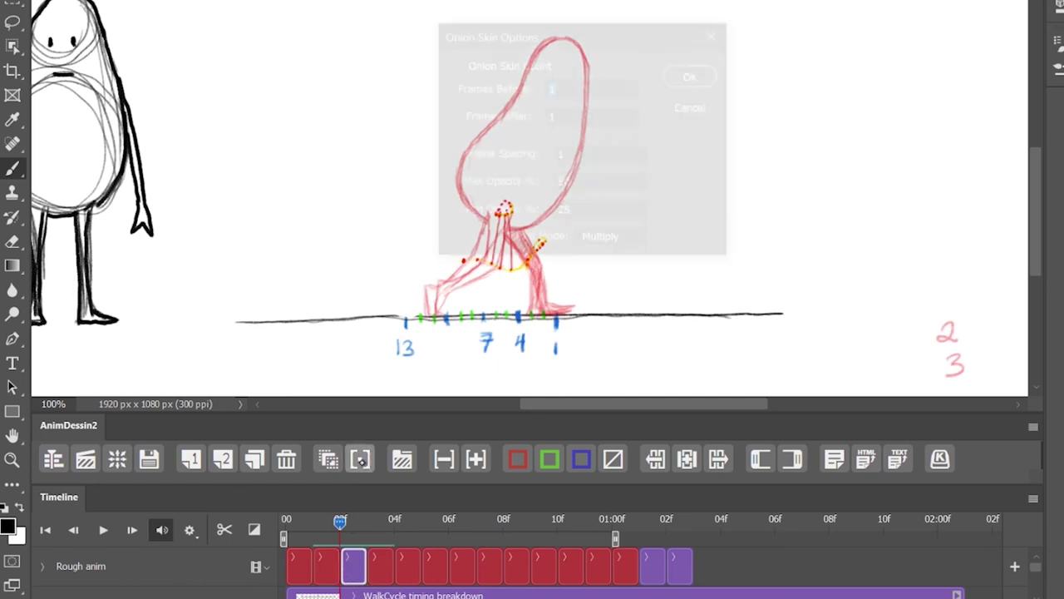
left_click(548, 116)
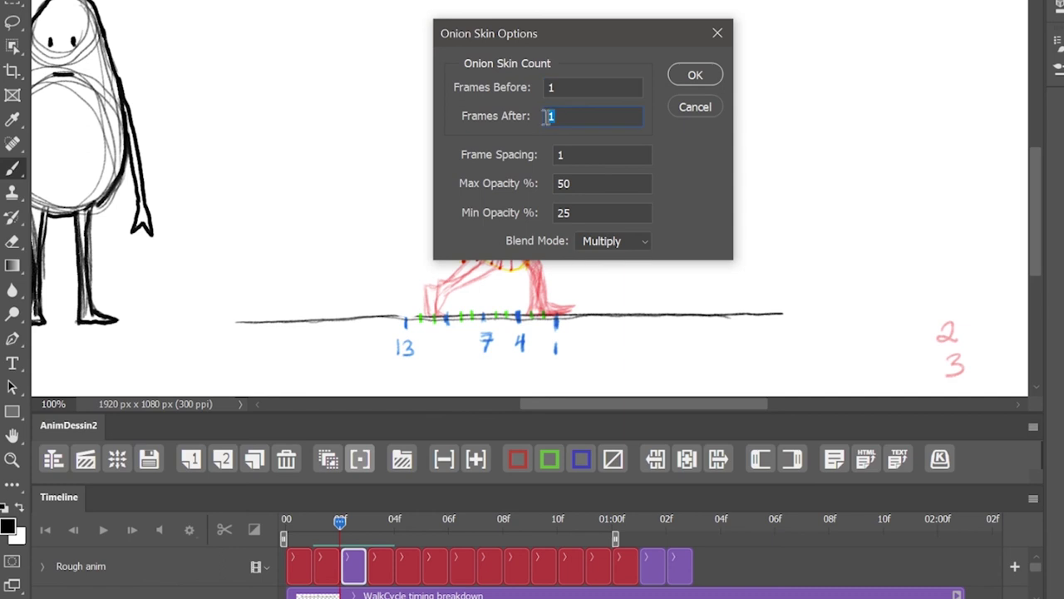
type("0")
key("Return")
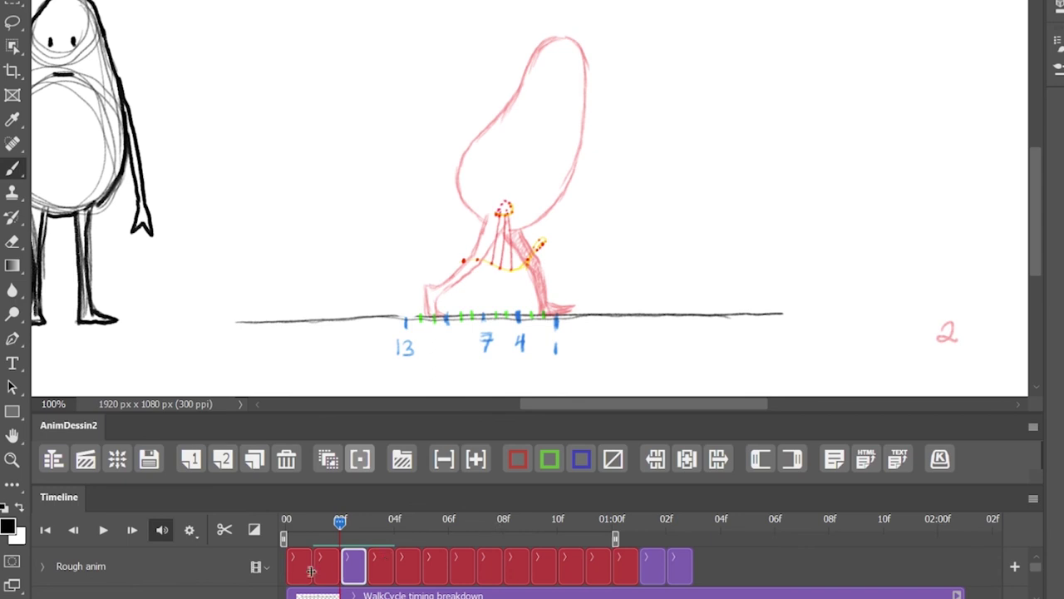
Check the timing chart, number the blank drawing 14, and trace the body outline over the onion-skinned frame 2.
left_click_drag(340, 523, 323, 526)
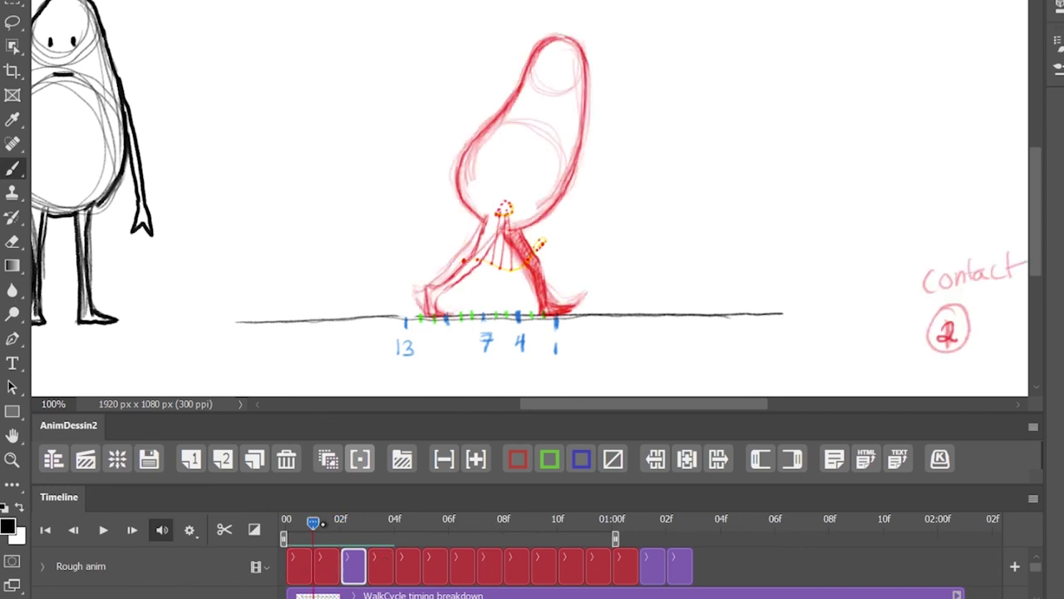
left_click_drag(1035, 230, 1027, 157)
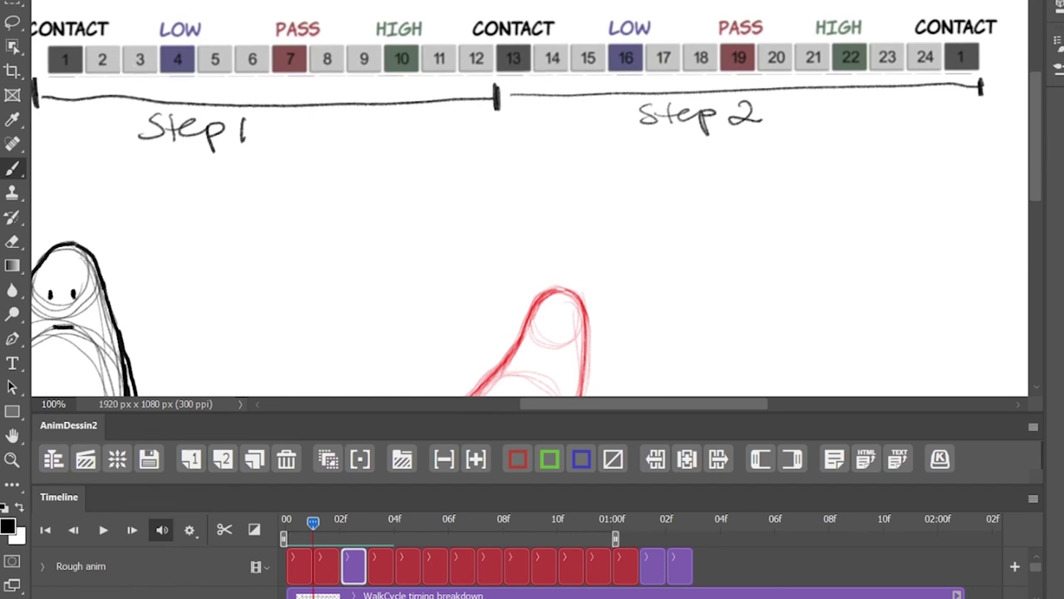
left_click_drag(1039, 131, 1030, 221)
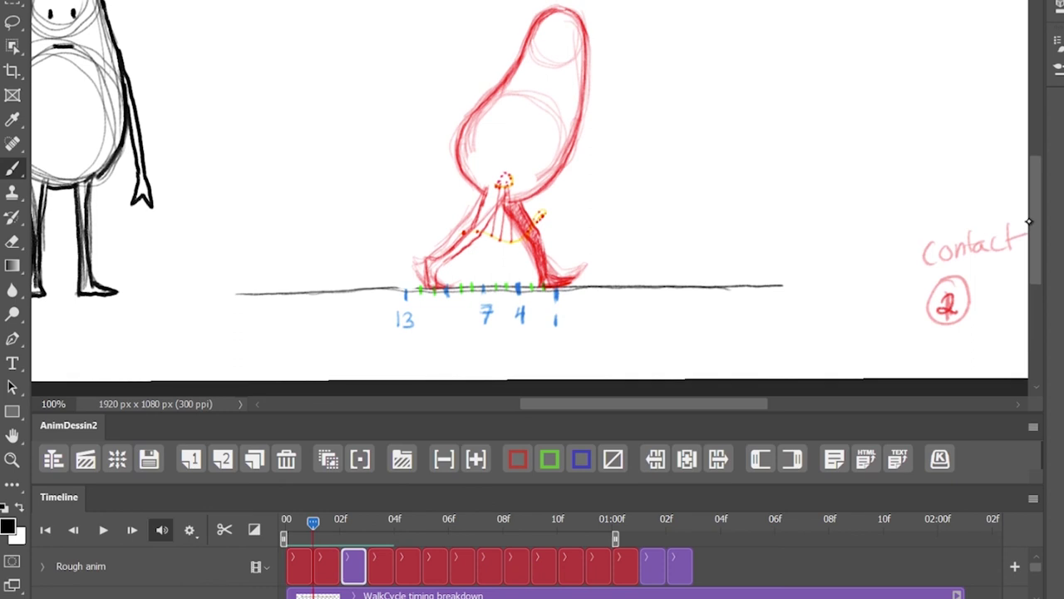
left_click(344, 532)
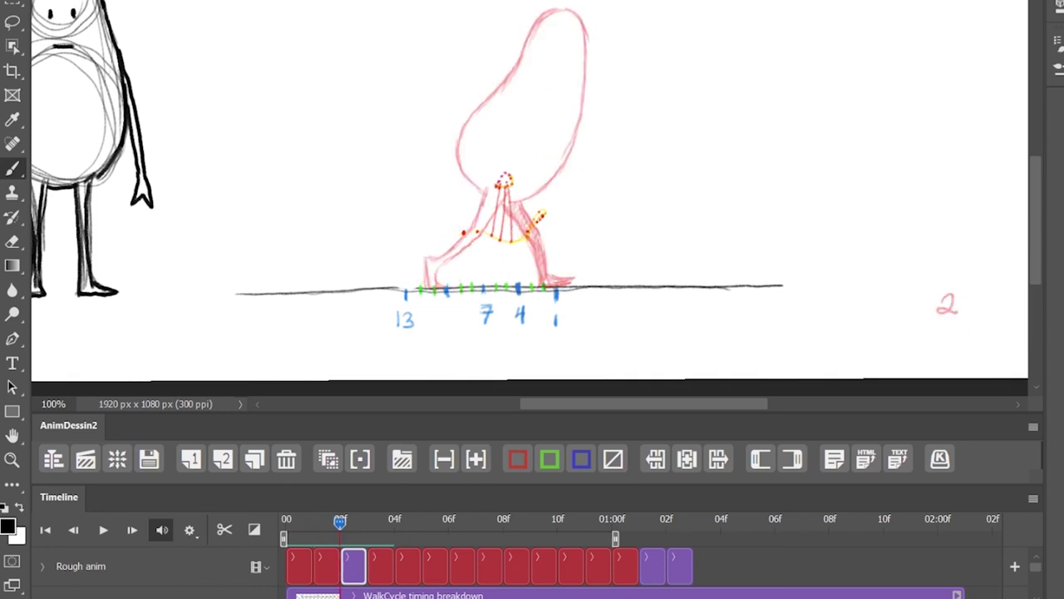
left_click_drag(958, 305, 946, 323)
mouse_move(553, 15)
left_mouse_down()
mouse_move(475, 117)
mouse_move(487, 102)
mouse_move(459, 167)
mouse_move(475, 182)
mouse_move(581, 25)
mouse_move(574, 142)
mouse_move(546, 190)
mouse_move(496, 198)
left_mouse_up()
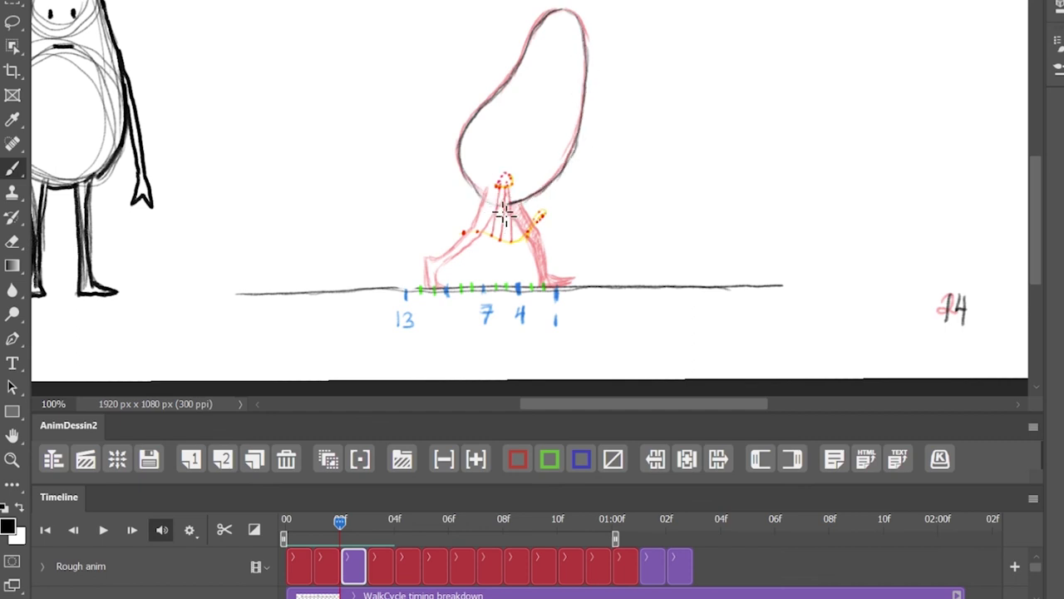
Draw the unshaded front leg and foot on drawing 14 over the onion skin, erasing the body line crossing the thigh.
left_click_drag(496, 201, 522, 225)
key("ctrl+plus")
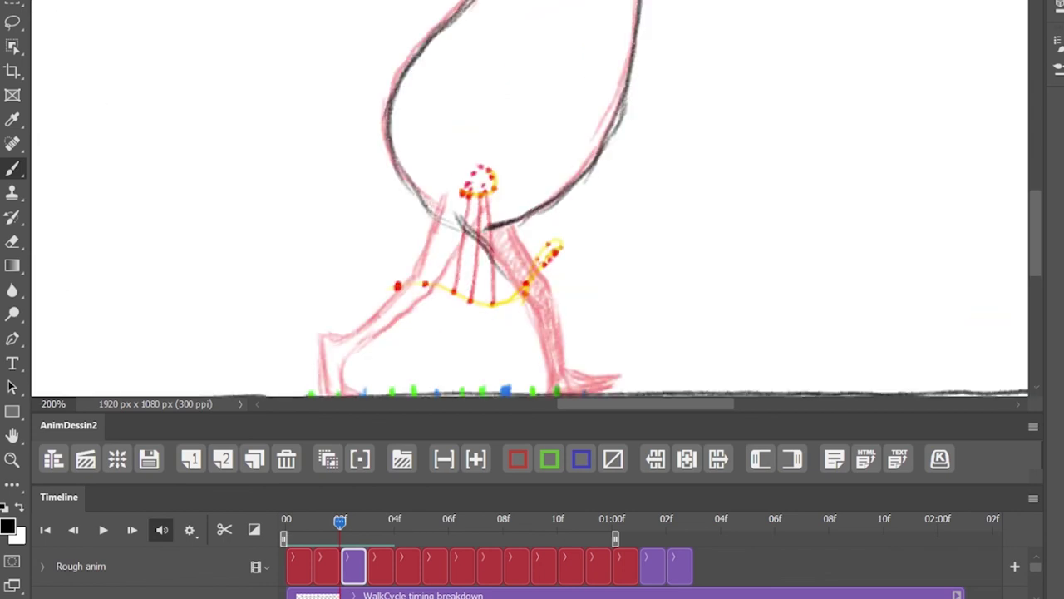
left_click_drag(1034, 214, 1033, 241)
mouse_move(473, 111)
left_mouse_down()
mouse_move(524, 125)
mouse_move(500, 90)
mouse_move(553, 182)
mouse_move(525, 136)
mouse_move(542, 161)
mouse_move(540, 148)
mouse_move(550, 188)
mouse_move(548, 162)
mouse_move(564, 240)
left_mouse_up()
mouse_move(533, 185)
left_mouse_down()
mouse_move(549, 246)
mouse_move(539, 271)
left_mouse_up()
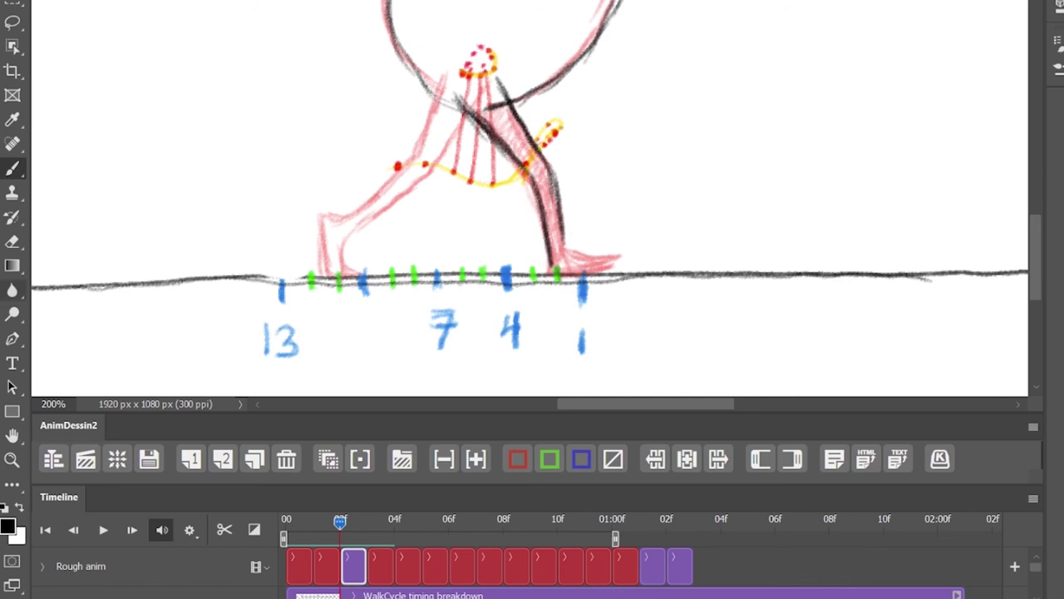
left_click(13, 241)
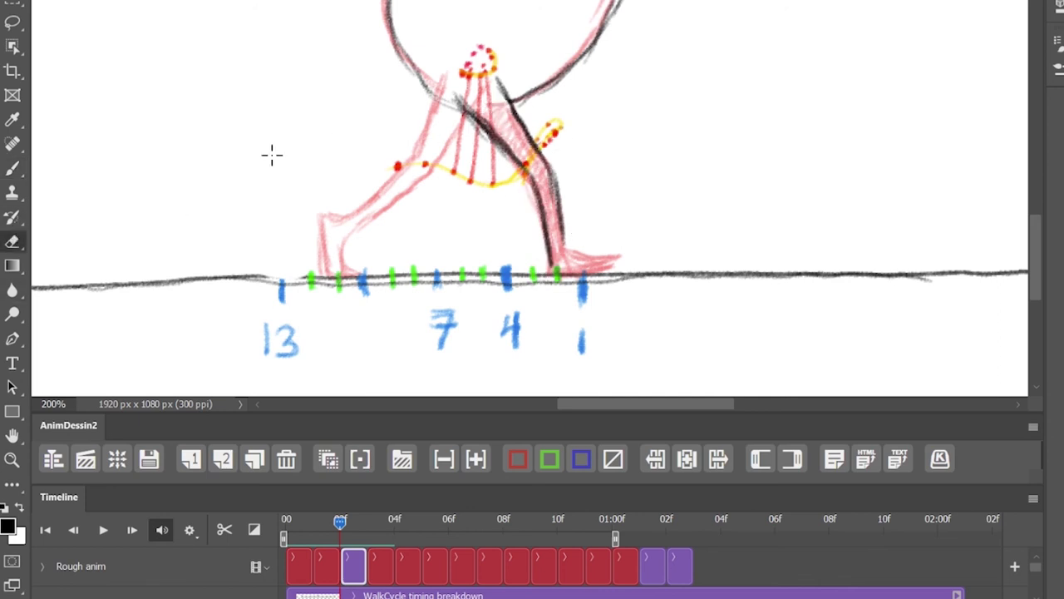
left_click(12, 168)
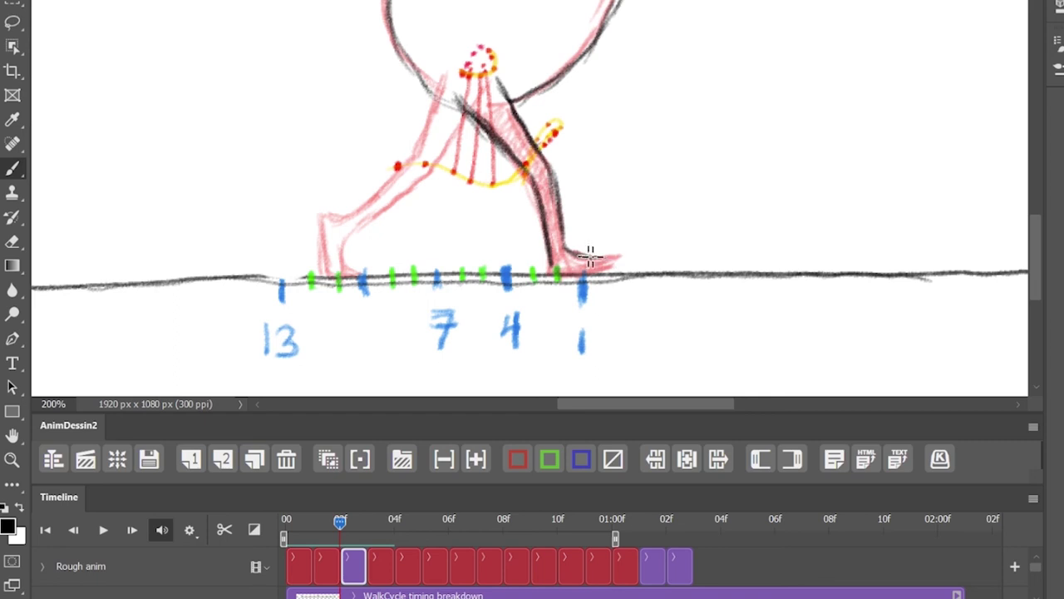
mouse_move(589, 252)
left_mouse_down()
mouse_move(624, 260)
mouse_move(588, 264)
mouse_move(618, 265)
mouse_move(599, 255)
mouse_move(612, 273)
mouse_move(574, 256)
mouse_move(602, 265)
mouse_move(545, 264)
left_mouse_up()
Trace the rear leg and foot on drawing 14 over the onion skin and shade them in.
mouse_move(443, 114)
left_mouse_down()
mouse_move(427, 108)
mouse_move(415, 161)
mouse_move(323, 248)
mouse_move(324, 271)
left_mouse_up()
mouse_move(470, 121)
left_mouse_down()
mouse_move(464, 142)
mouse_move(359, 224)
mouse_move(324, 273)
left_mouse_up()
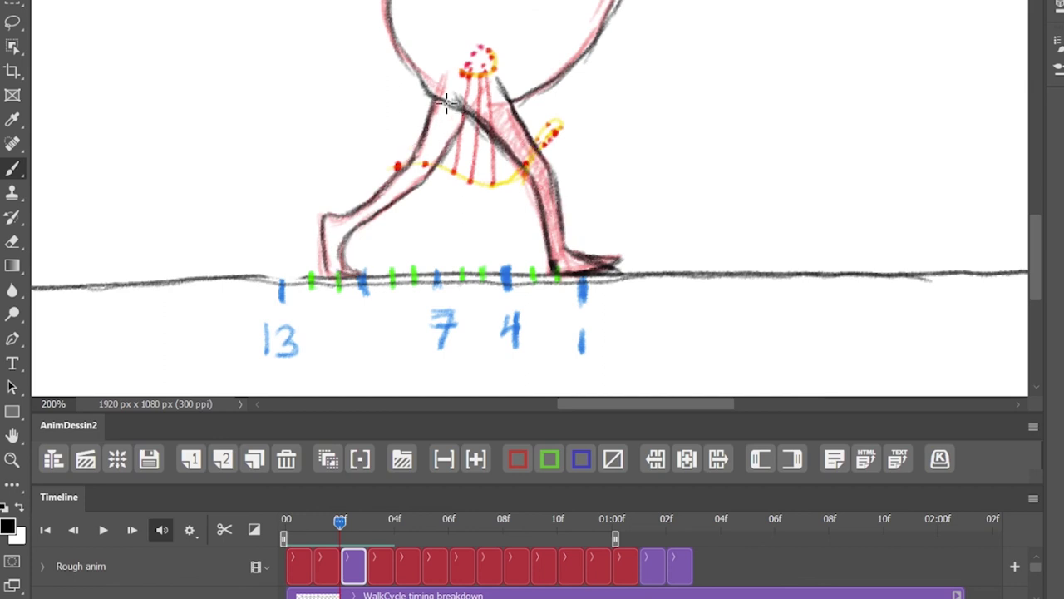
mouse_move(446, 102)
left_mouse_down()
mouse_move(412, 168)
mouse_move(426, 170)
mouse_move(378, 199)
mouse_move(401, 177)
mouse_move(373, 213)
mouse_move(332, 219)
mouse_move(332, 239)
mouse_move(346, 236)
mouse_move(347, 261)
left_mouse_up()
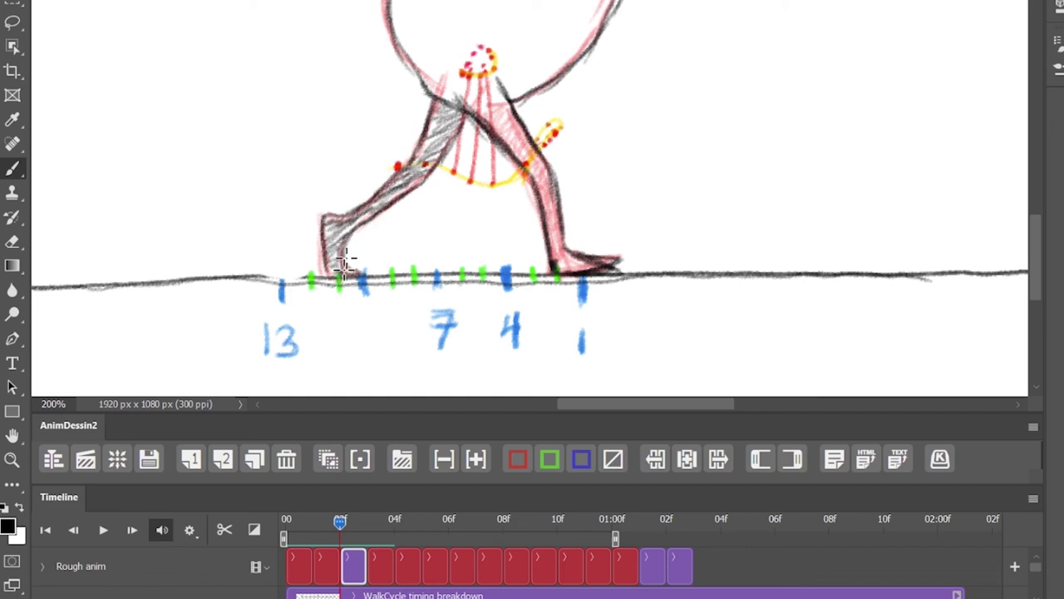
mouse_move(429, 171)
left_mouse_down()
mouse_move(436, 125)
mouse_move(430, 137)
left_mouse_up()
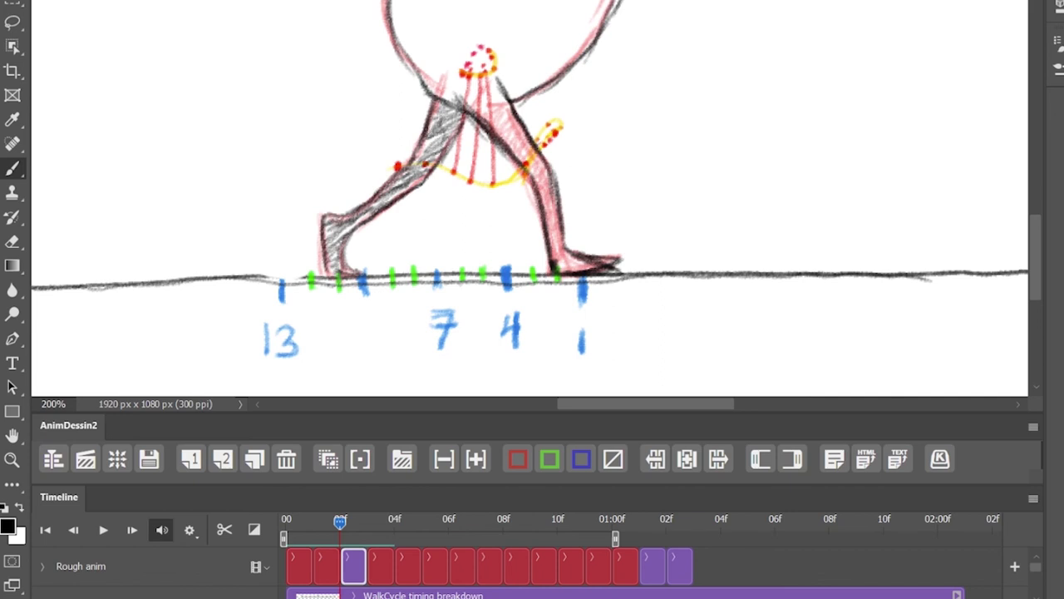
Move drawing 14 in the timeline to between frames 13 and 19 and scrub back to frame 3.
left_click_drag(355, 568, 680, 572)
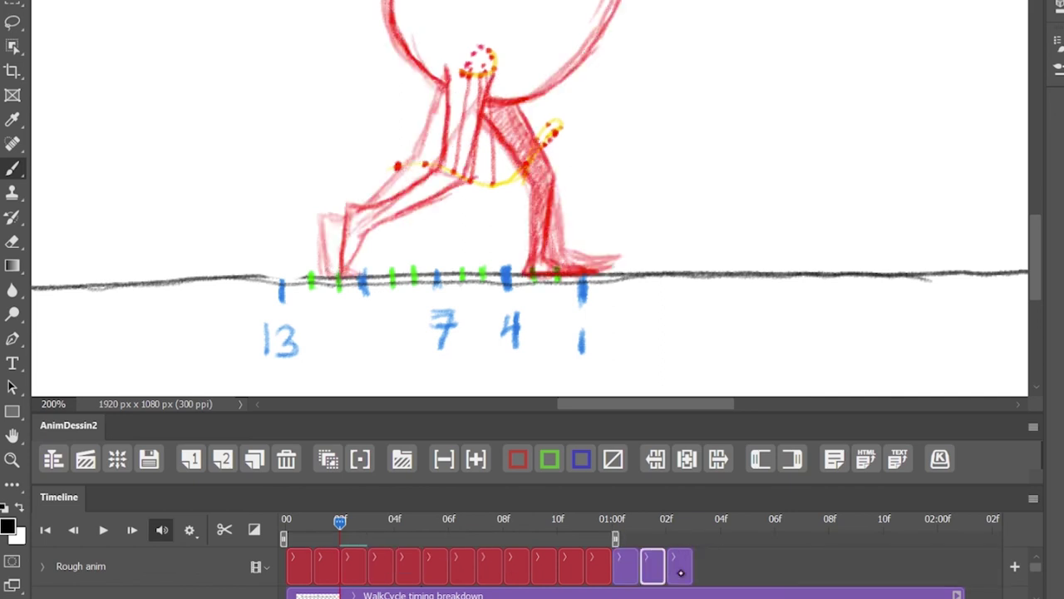
left_click(613, 519)
mouse_move(613, 521)
left_mouse_down()
mouse_move(656, 533)
mouse_move(352, 545)
left_mouse_up()
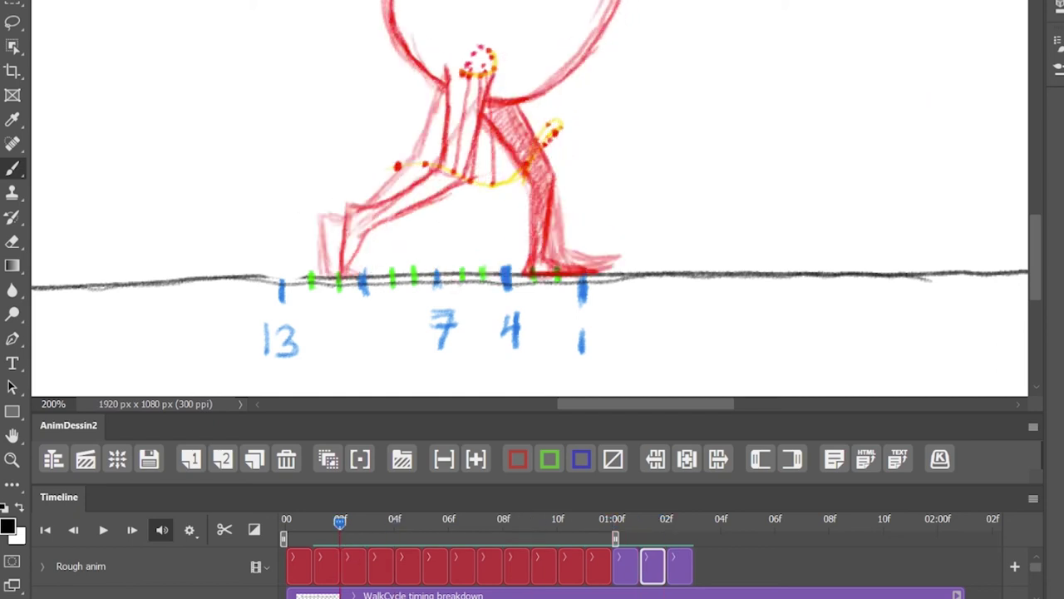
Insert a blank drawing directly after frame 3 and number it 15.
left_click(353, 567)
left_click(191, 459)
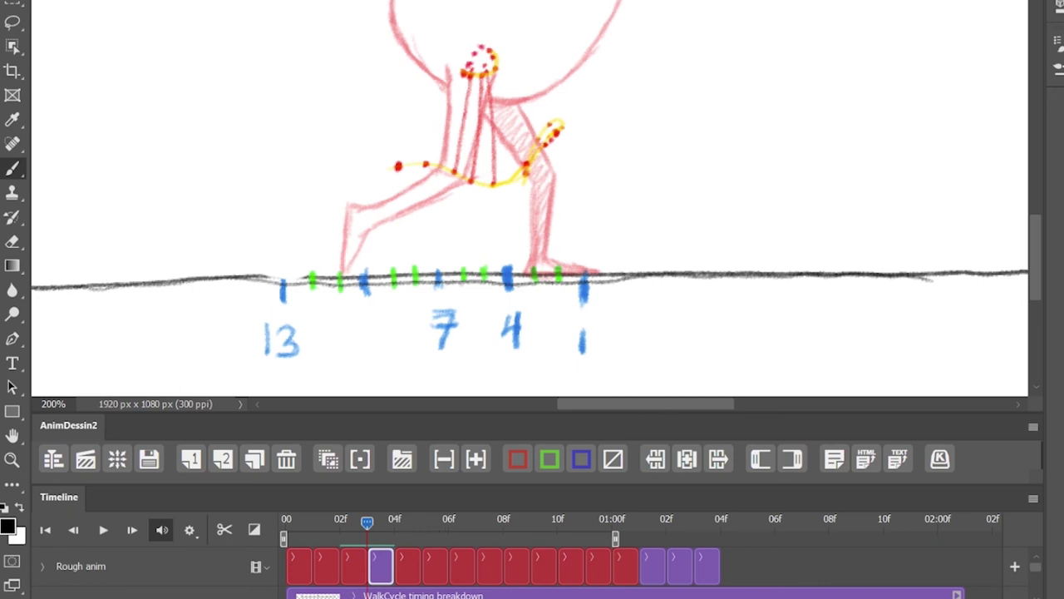
key("ctrl+minus")
left_click_drag(963, 264, 957, 283)
left_click_drag(977, 265, 965, 283)
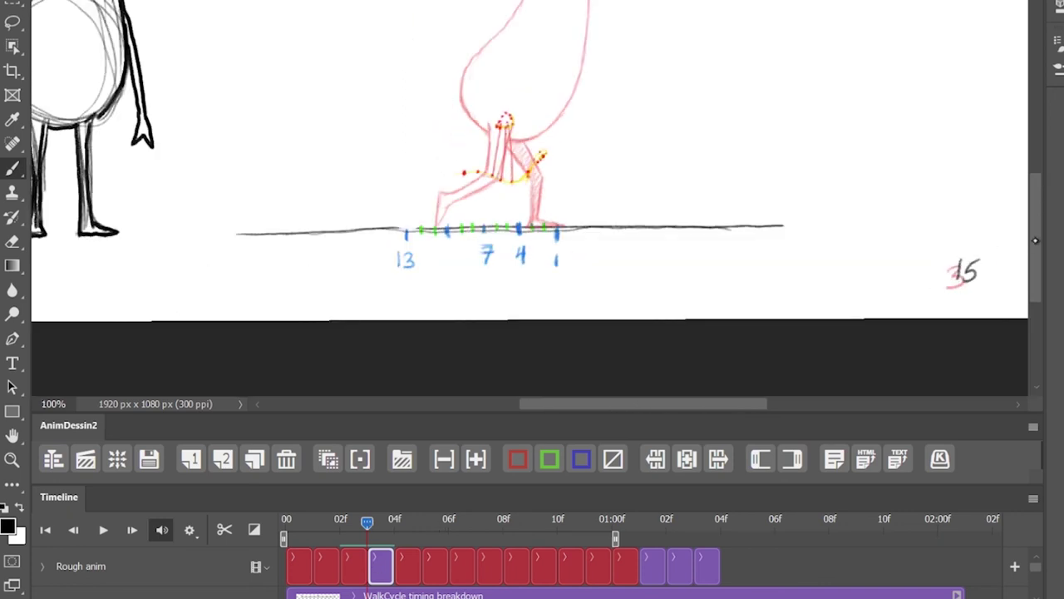
Trace the body outline and both legs on drawing 15 over the onion-skinned frame 3.
left_click_drag(1035, 240, 1036, 220)
mouse_move(537, 37)
left_mouse_down()
mouse_move(477, 127)
mouse_move(462, 176)
left_mouse_up()
mouse_move(581, 30)
left_mouse_down()
mouse_move(587, 87)
mouse_move(569, 175)
mouse_move(544, 199)
mouse_move(509, 207)
mouse_move(486, 198)
mouse_move(472, 308)
mouse_move(379, 360)
mouse_move(371, 274)
left_mouse_up()
key("ctrl+plus")
left_click_drag(371, 274, 345, 317)
mouse_move(350, 252)
left_mouse_down()
mouse_move(418, 229)
mouse_move(460, 143)
mouse_move(342, 273)
mouse_move(406, 249)
mouse_move(482, 149)
mouse_move(524, 157)
mouse_move(511, 133)
mouse_move(505, 188)
mouse_move(514, 160)
mouse_move(561, 218)
mouse_move(530, 301)
mouse_move(535, 319)
mouse_move(585, 316)
left_mouse_up()
Move drawing 15 in the timeline to between drawings 14 and 19 and scrub back to frame 4.
left_click_drag(381, 554, 684, 562)
mouse_move(684, 525)
left_mouse_down()
mouse_move(696, 526)
mouse_move(370, 554)
left_mouse_up()
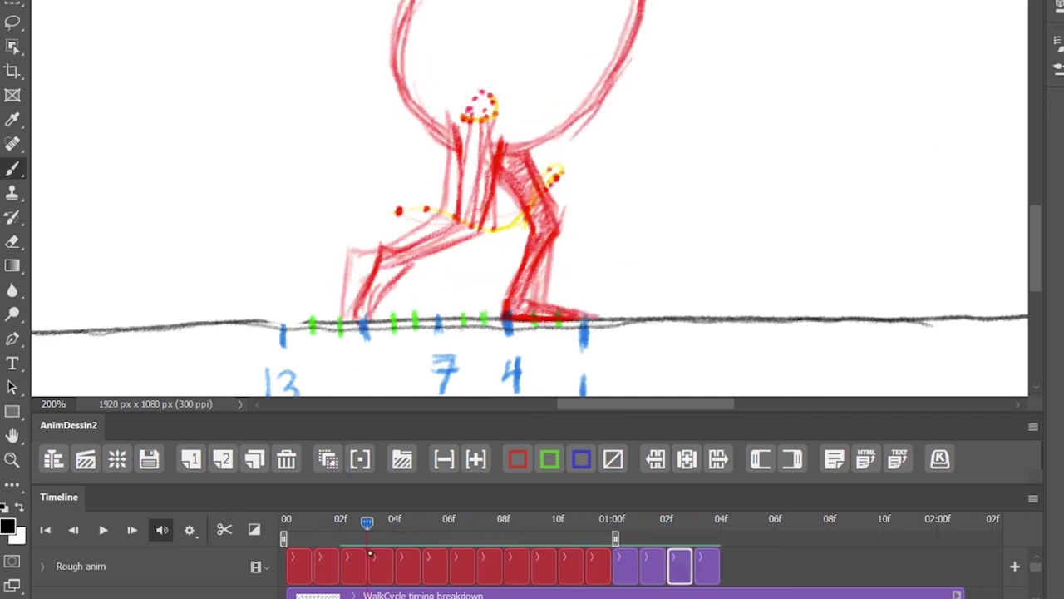